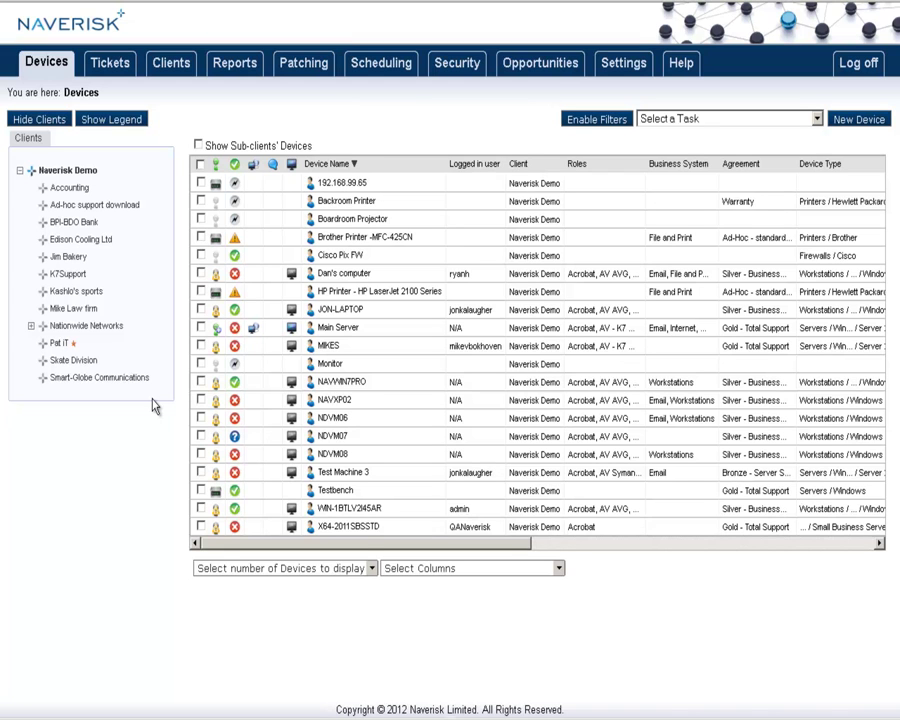
Open the Server 2008 OS template for editing in the Naverisk Demo client's OS template settings.
click(628, 66)
click(456, 318)
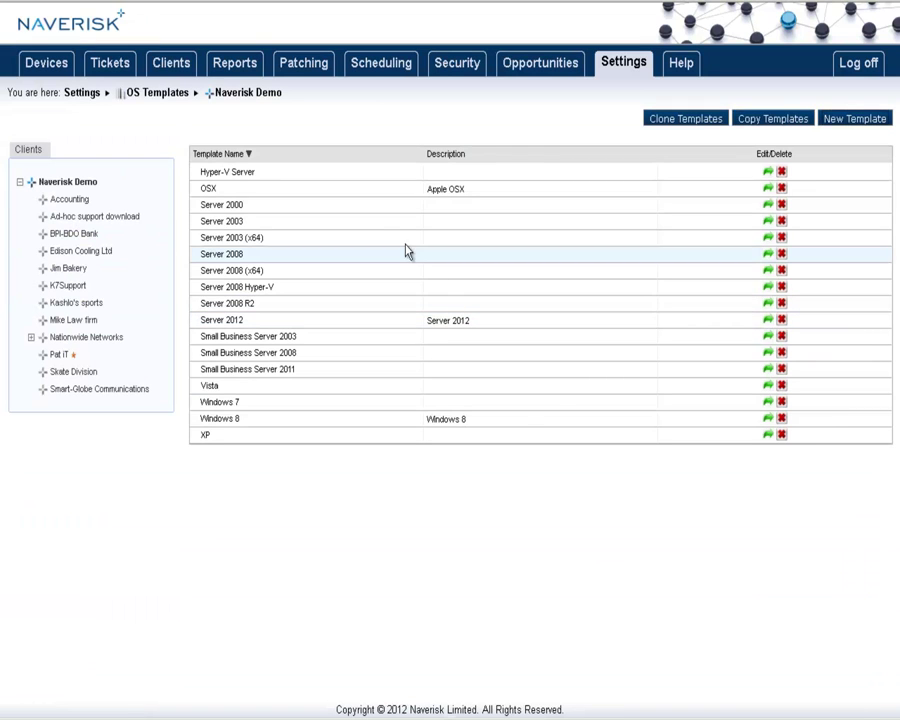
click(248, 154)
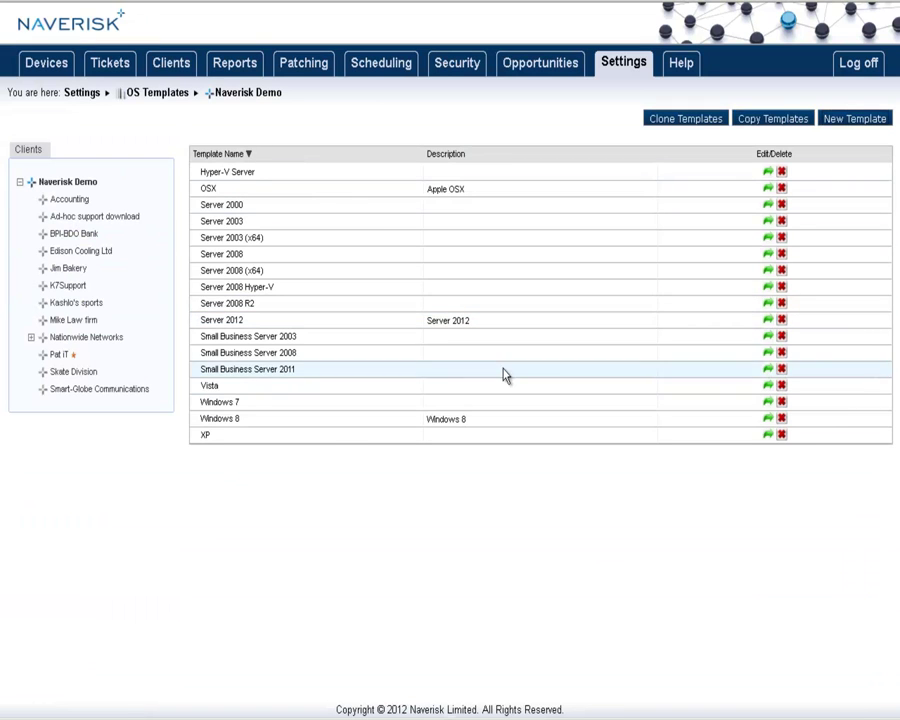
click(767, 254)
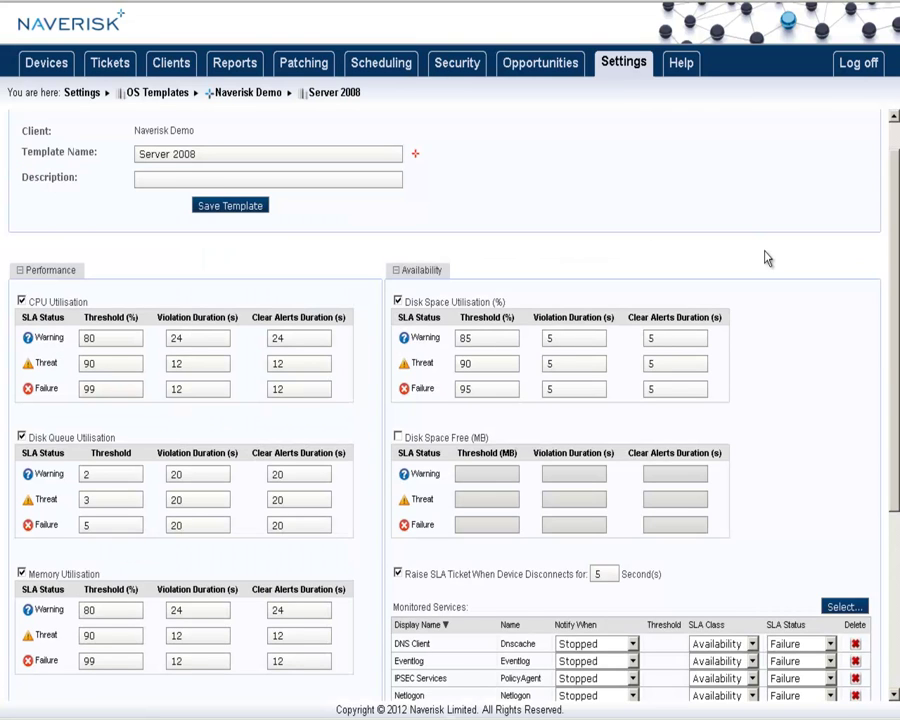
Review the template's performance and availability thresholds, focusing on the CPU utilisation warning and threat levels.
scroll(767, 258, down, 1)
scroll(767, 258, down, 1)
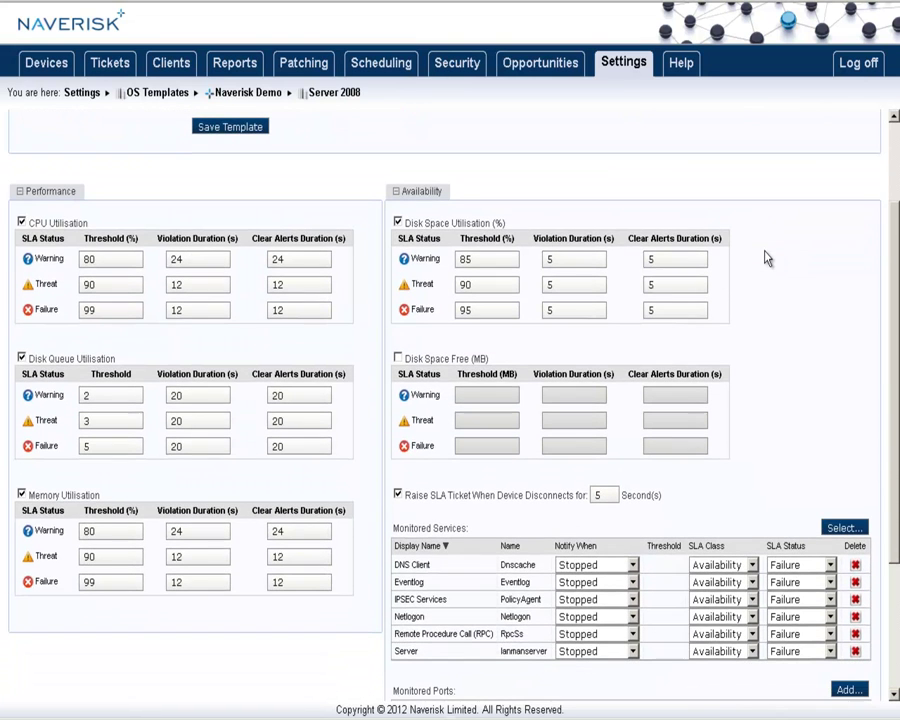
drag(894, 225, 897, 252)
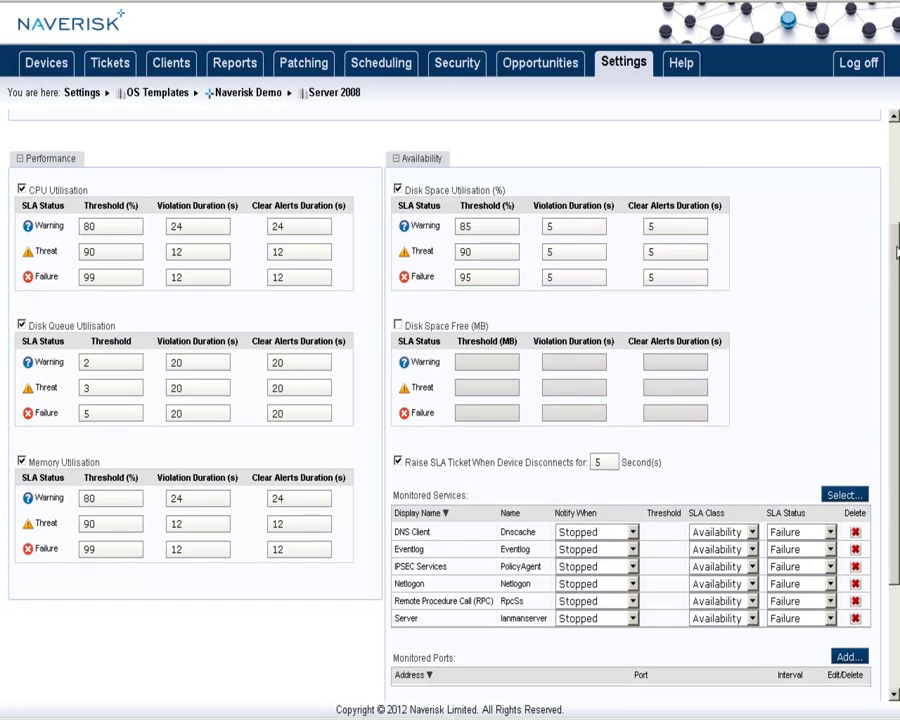
double_click(96, 227)
click(101, 249)
Open the selection of services to monitor and load the services available on a source computer.
scroll(462, 335, down, 2)
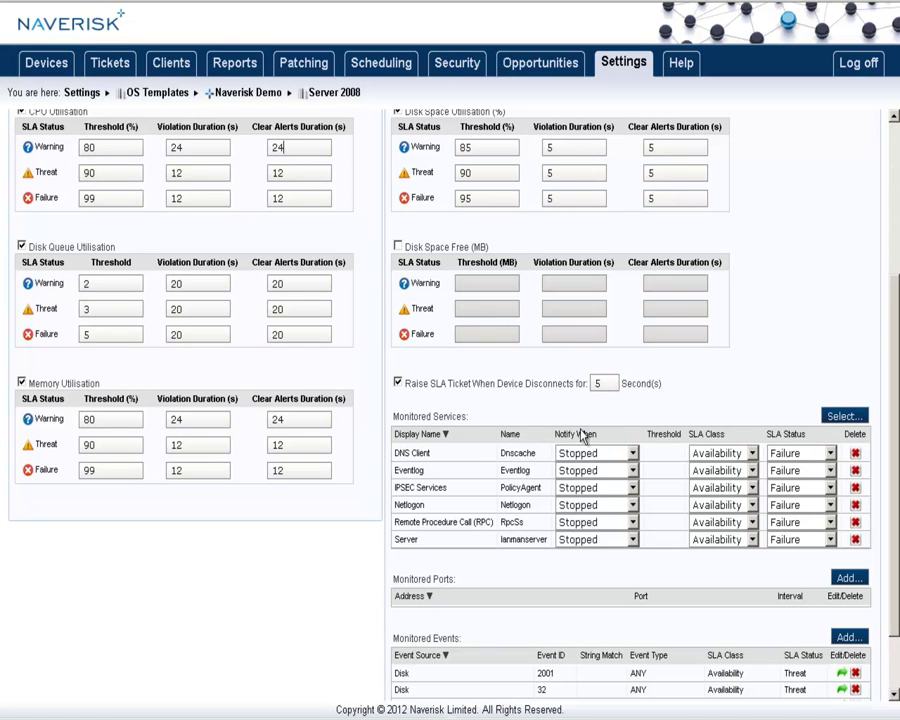
scroll(585, 425, down, 2)
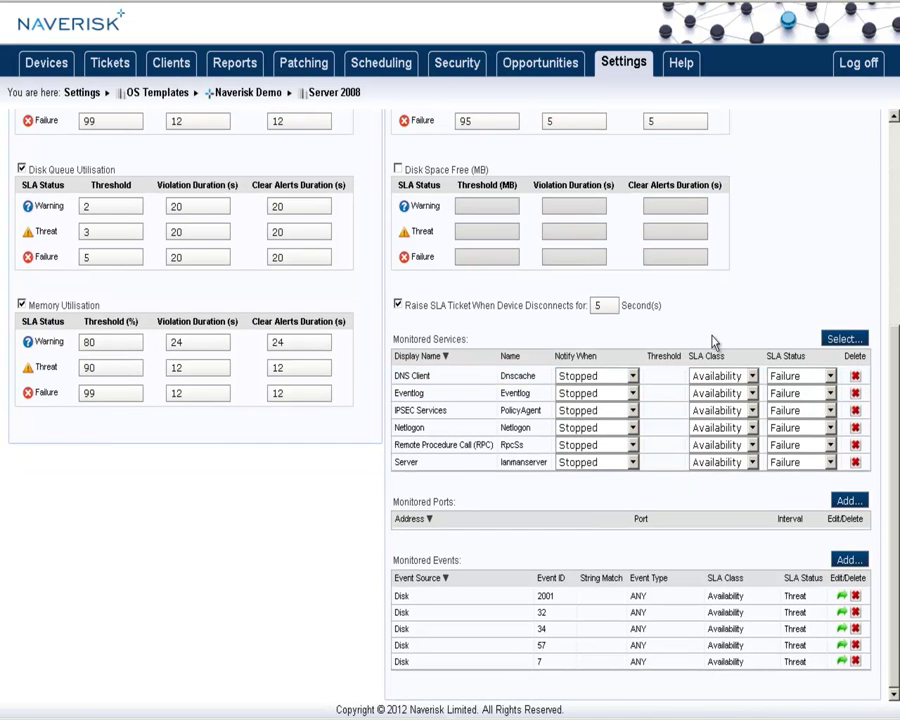
click(842, 339)
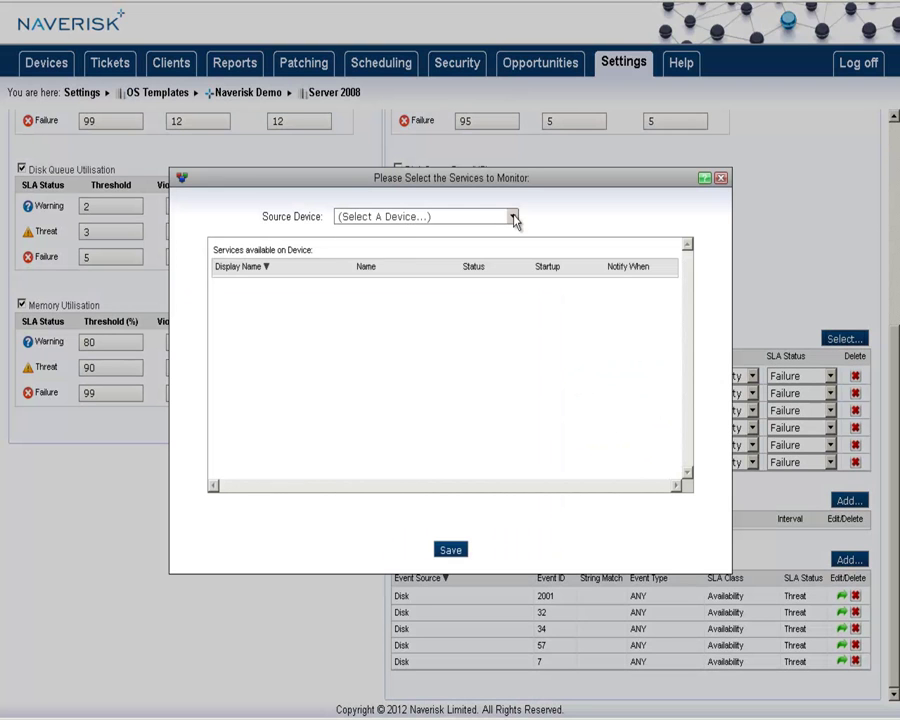
click(512, 216)
click(490, 262)
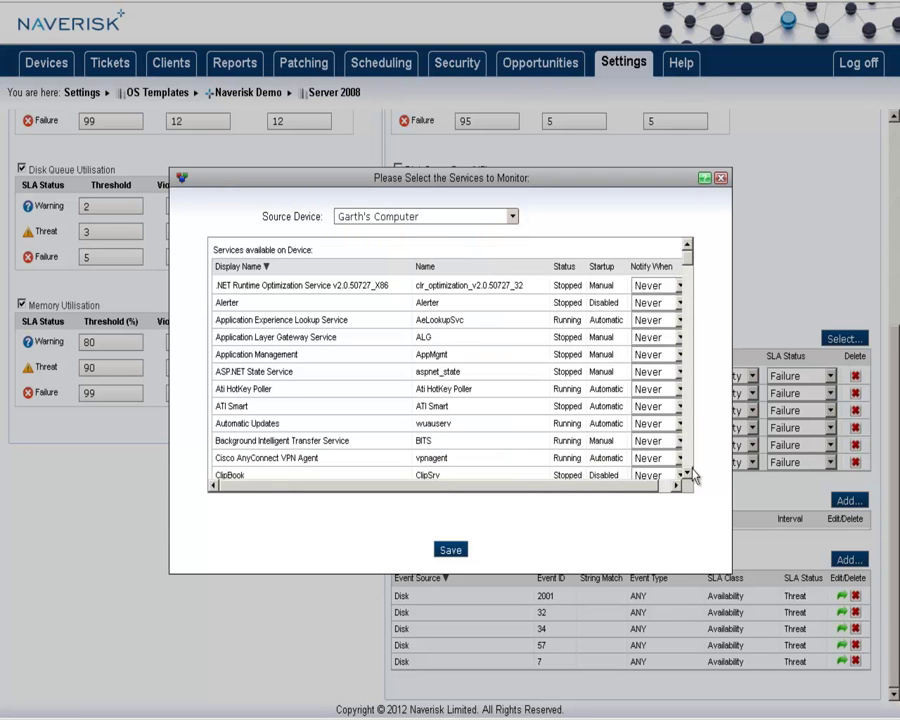
Add License Logging as a monitored service that notifies on Restart Failed, with a threshold of 5.
scroll(688, 470, down, 3)
scroll(688, 470, down, 4)
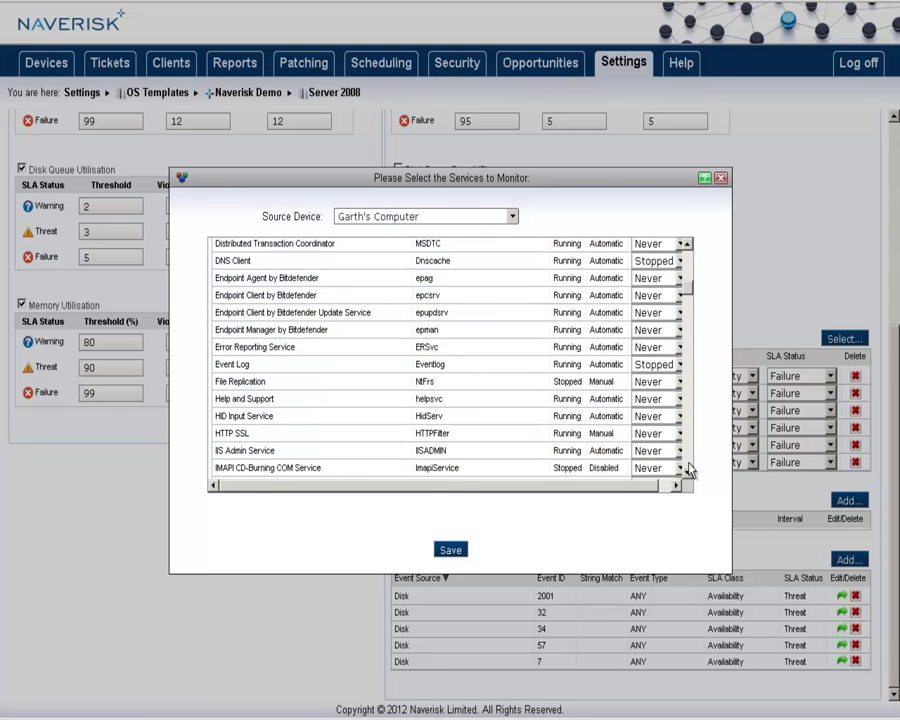
scroll(688, 470, down, 4)
click(676, 369)
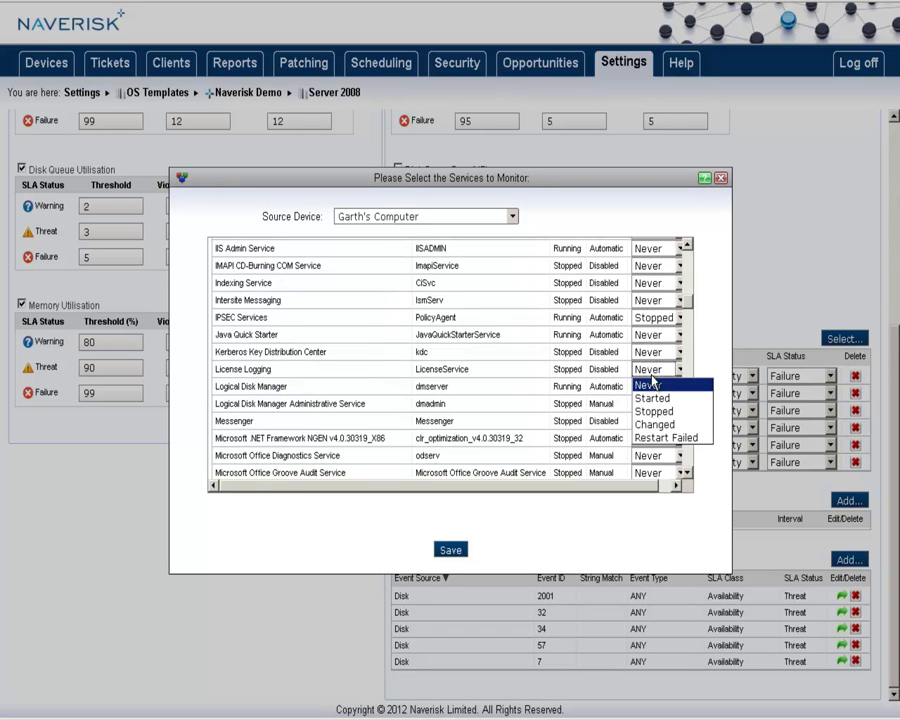
click(677, 439)
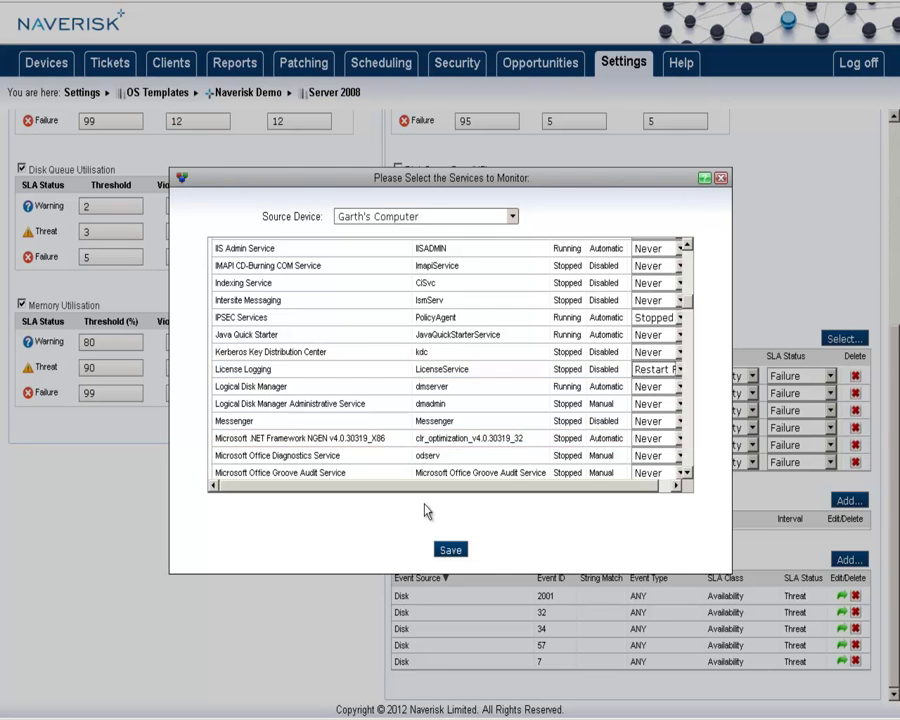
click(450, 551)
drag(655, 430, 646, 428)
text(5)
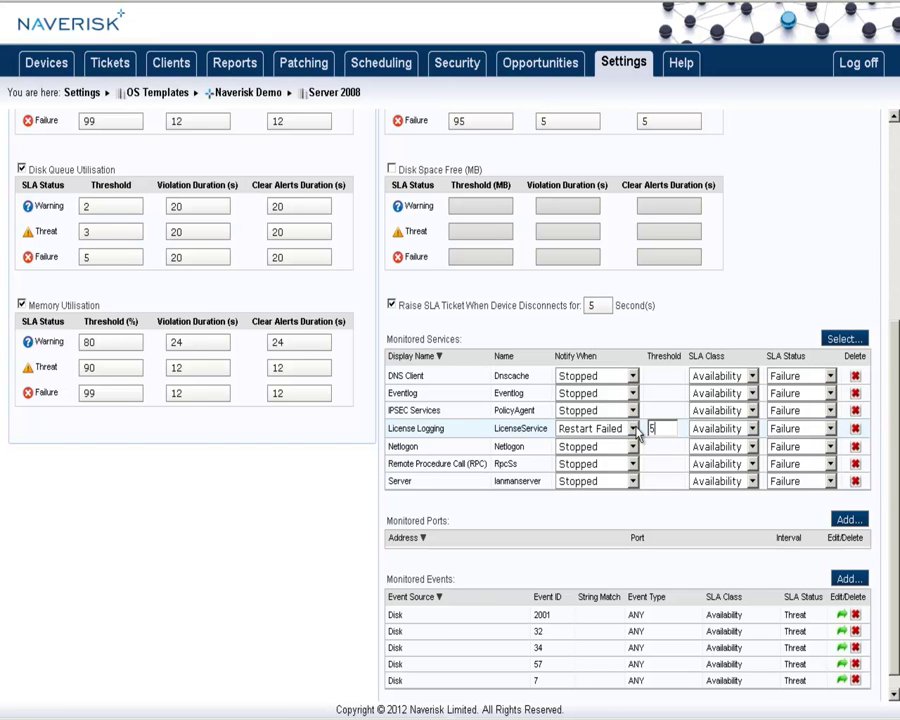
Fill in a new monitored port with address Navexchangesvr, port 25 and an interval of 120 seconds.
scroll(650, 470, down, 1)
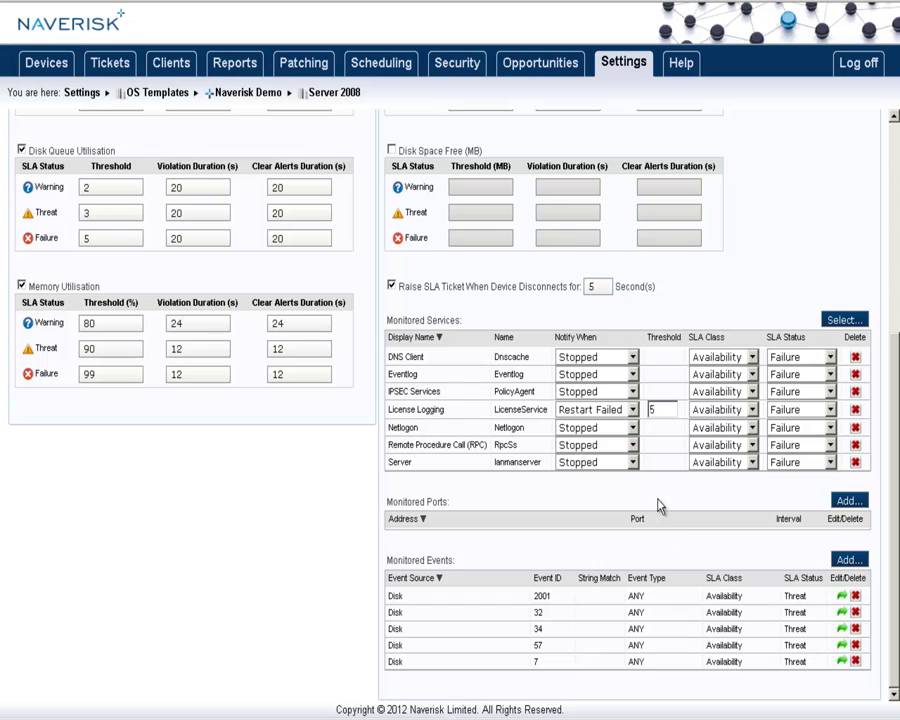
click(845, 501)
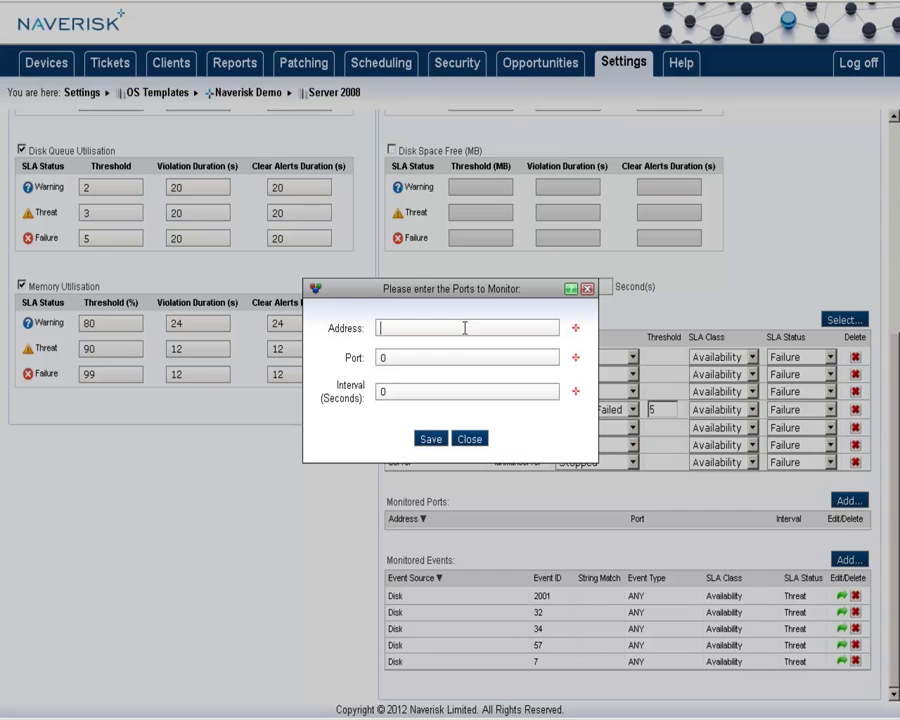
text(Navexchangesvr)
key(Tab)
text(25)
key(Tab)
text(120)
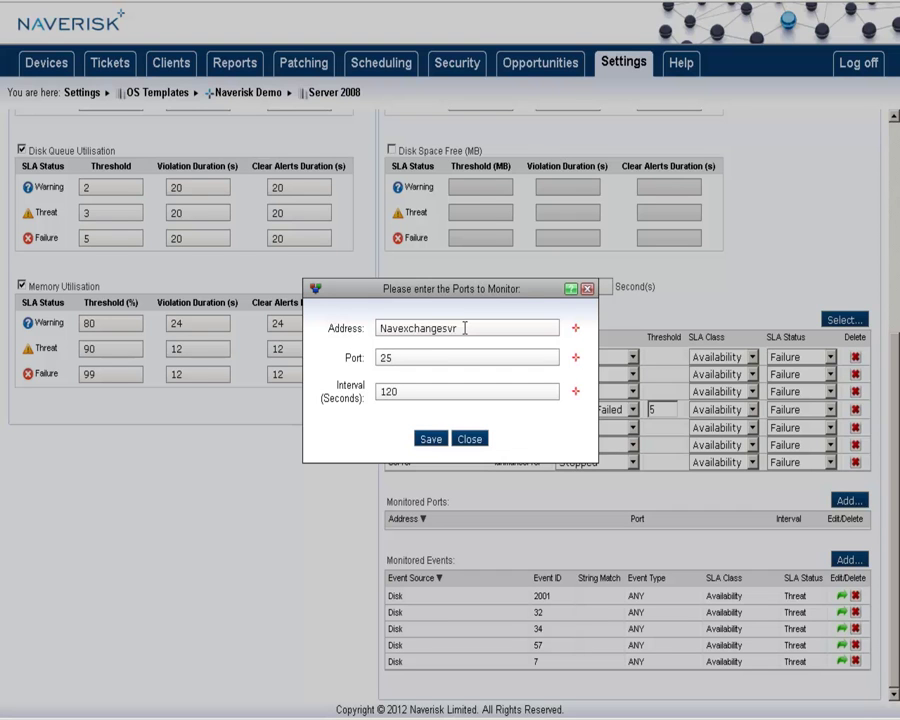
drag(465, 328, 328, 313)
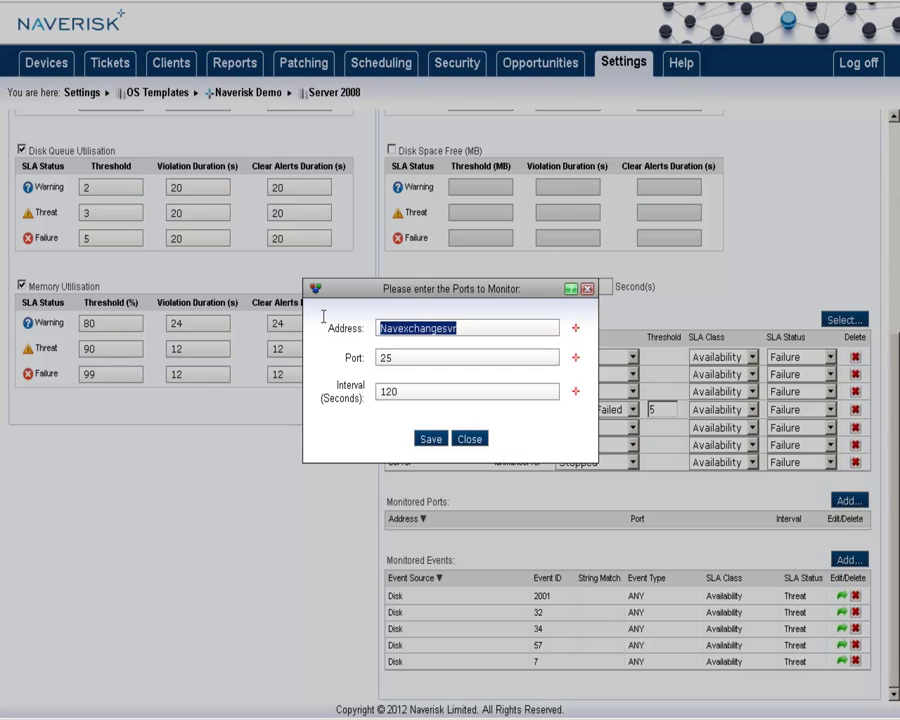
text(www.)
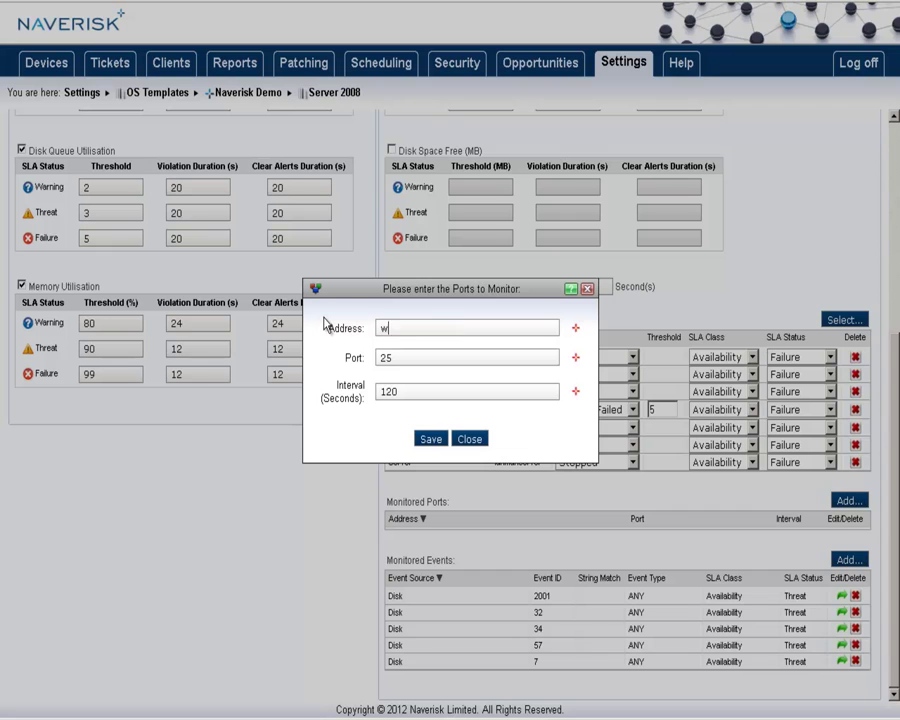
text(naverisk.com)
key(Tab)
text(80)
key(Tab)
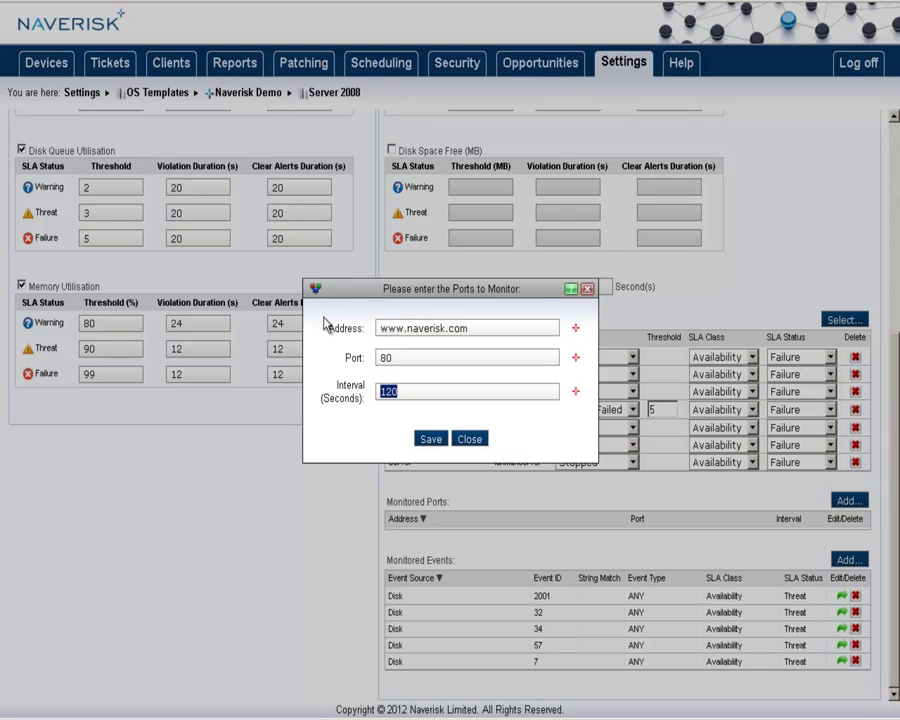
key(Escape)
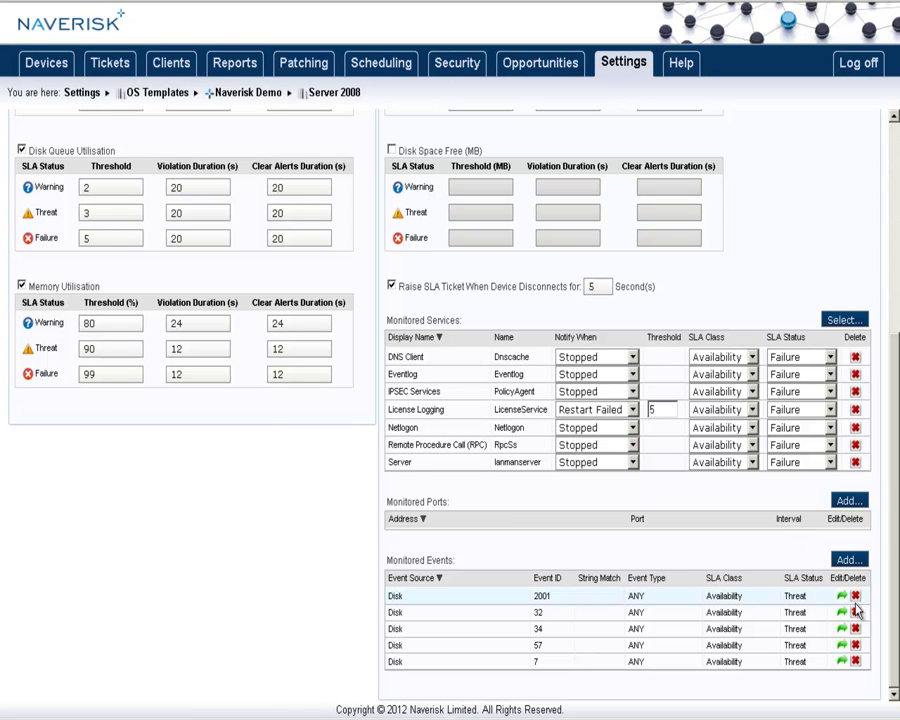
Fill in a monitored event with source MyRaidEvents, type Error and identifier 21, and close it without saving.
click(848, 559)
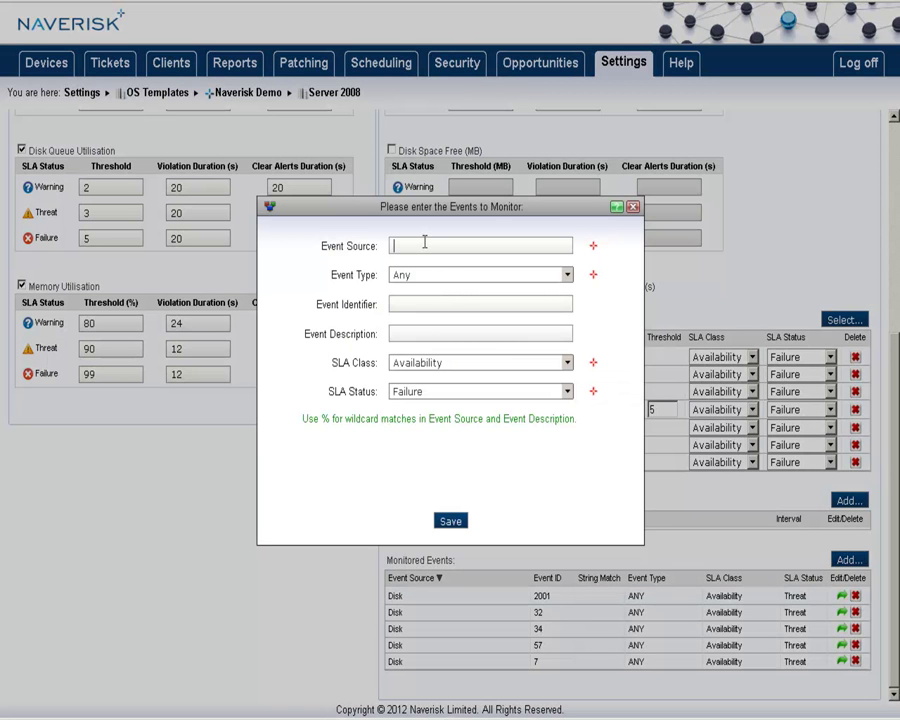
click(424, 242)
text(MyRaidEvents)
click(406, 279)
click(411, 305)
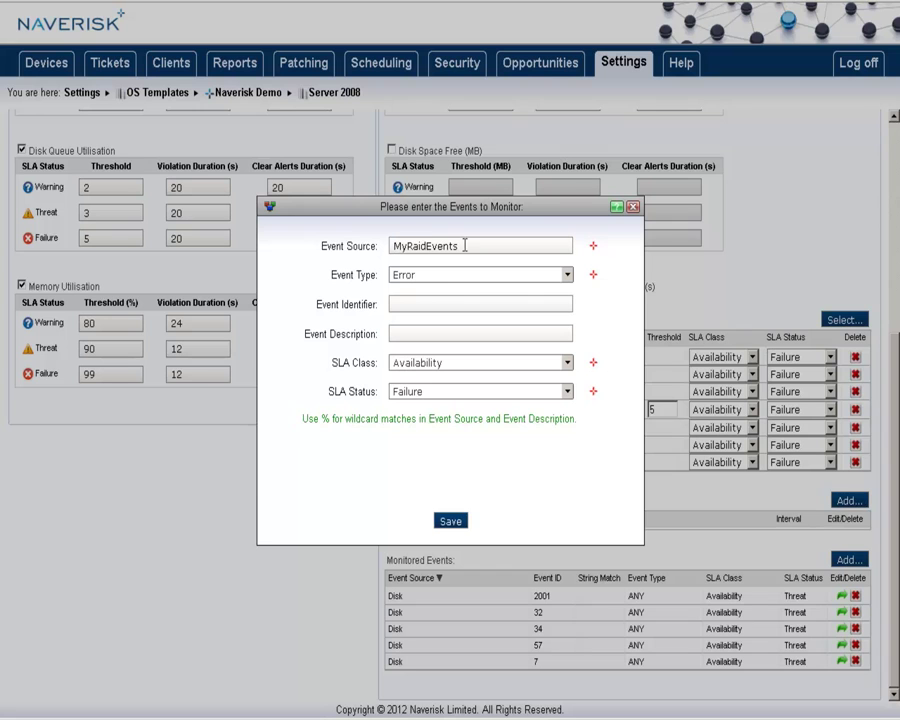
click(418, 302)
text(21)
click(632, 207)
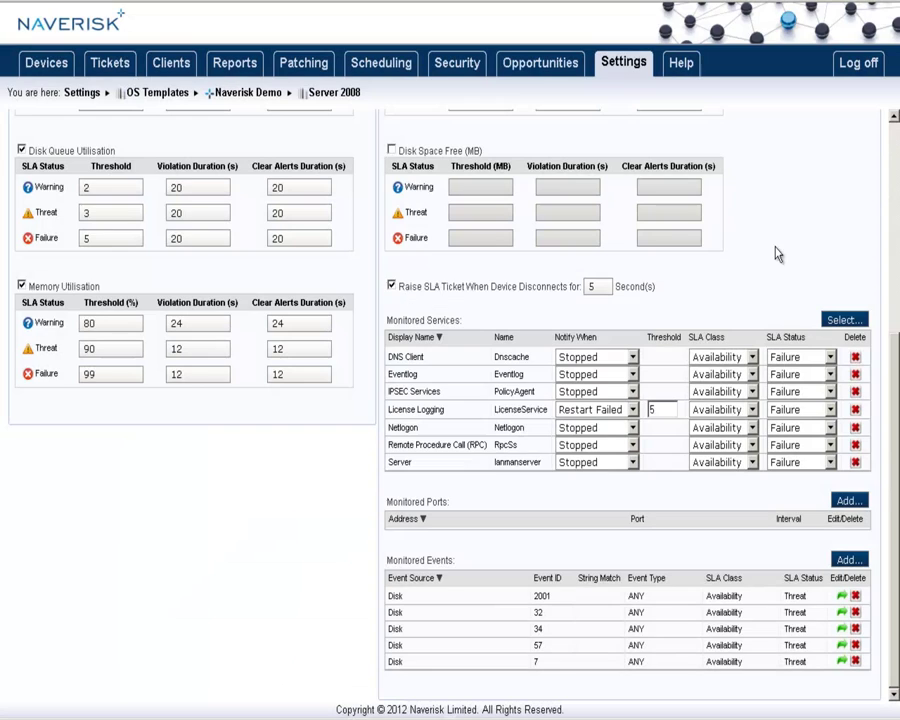
Save the Server 2008 template and copy it to all clients, overwriting templates with the same name.
scroll(362, 540, up, 5)
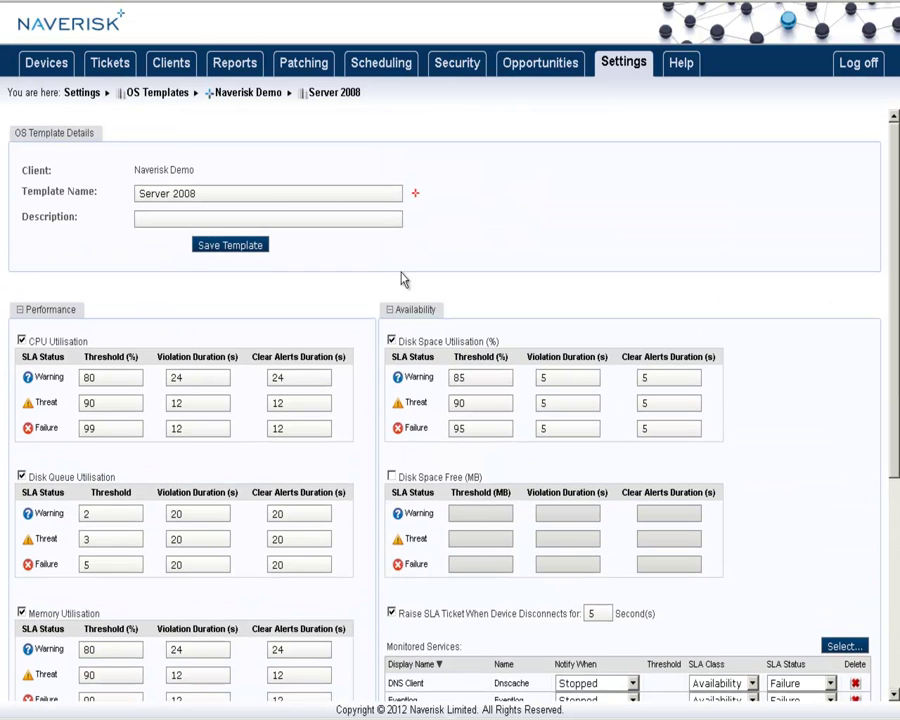
click(224, 246)
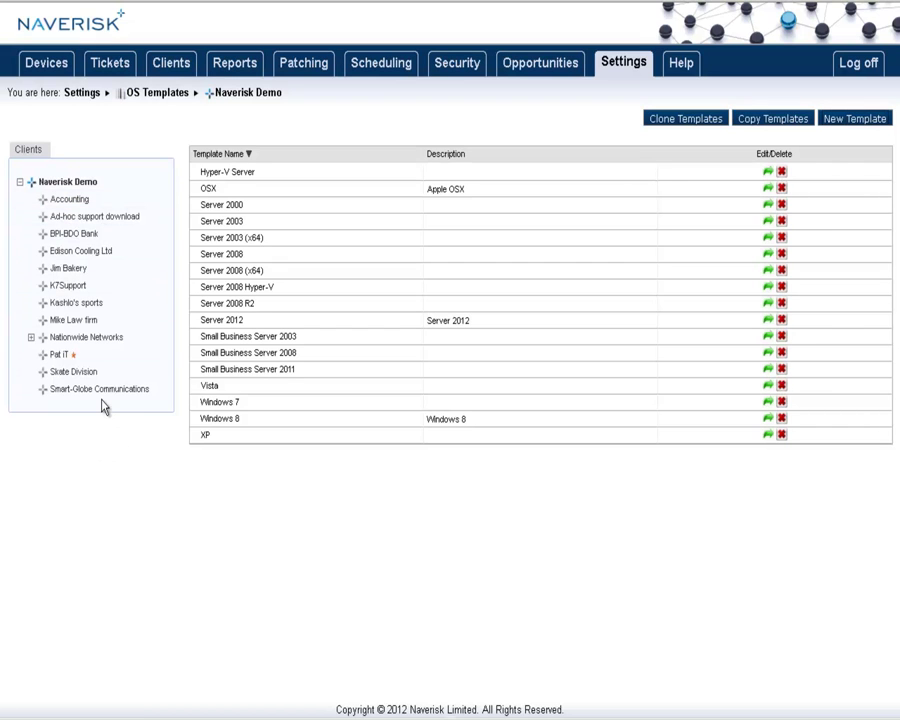
click(793, 119)
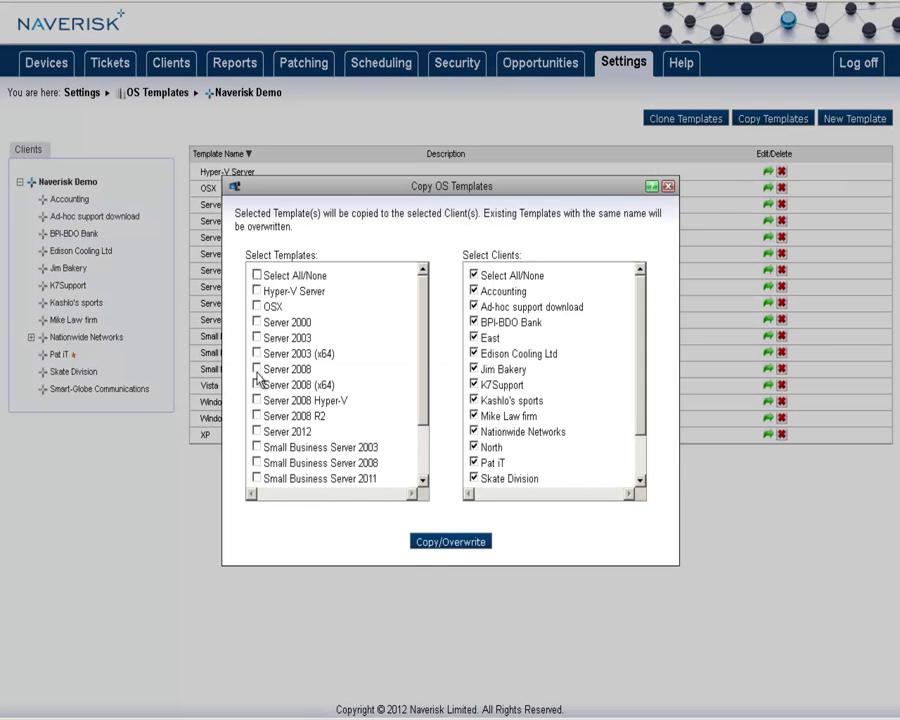
click(257, 370)
scroll(493, 347, down, 2)
scroll(493, 470, up, 2)
click(451, 543)
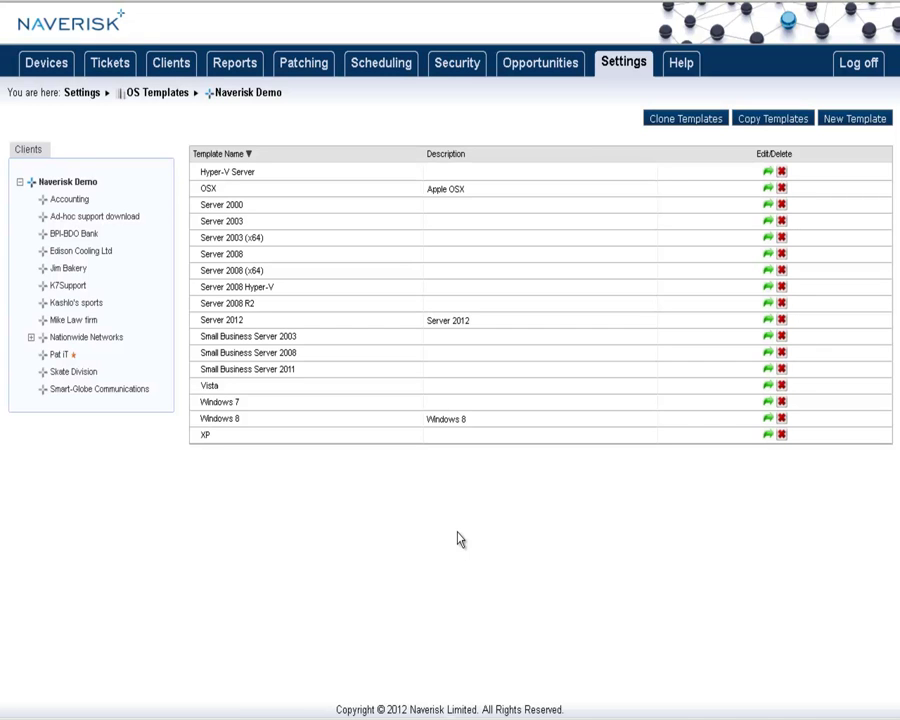
Clone the Server 2008 R2 template for the current client.
click(686, 119)
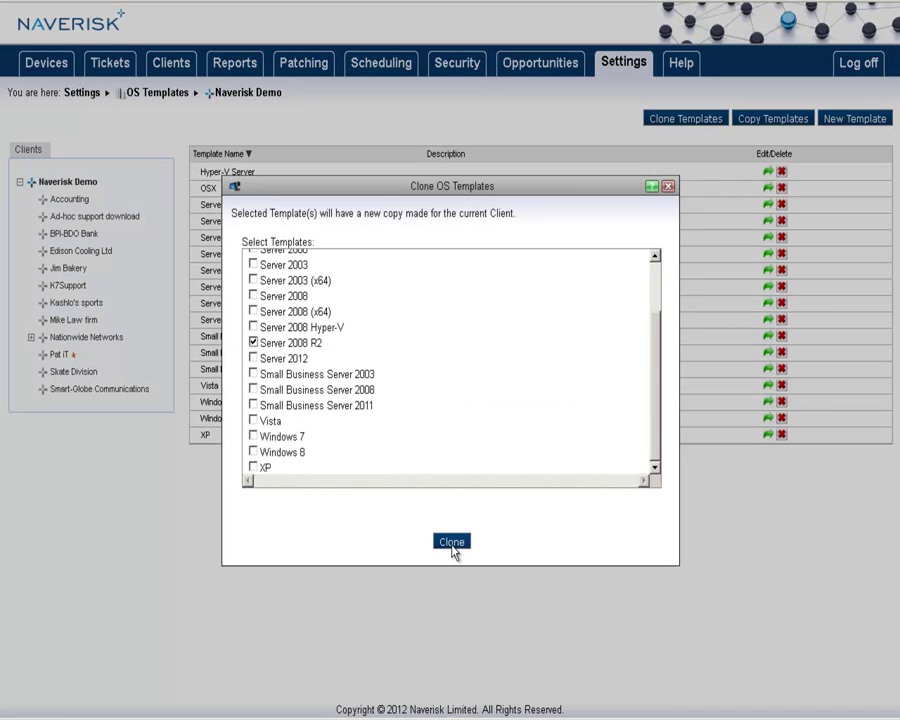
click(452, 544)
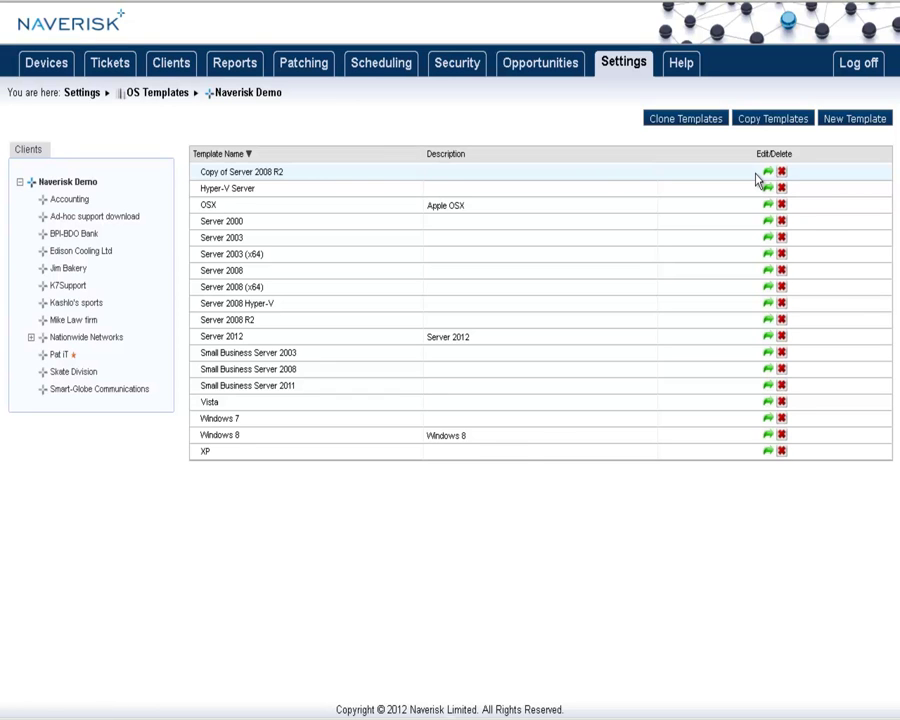
Open the Device Roles settings for Naverisk Demo and look through the list of existing roles.
key(alt+Left)
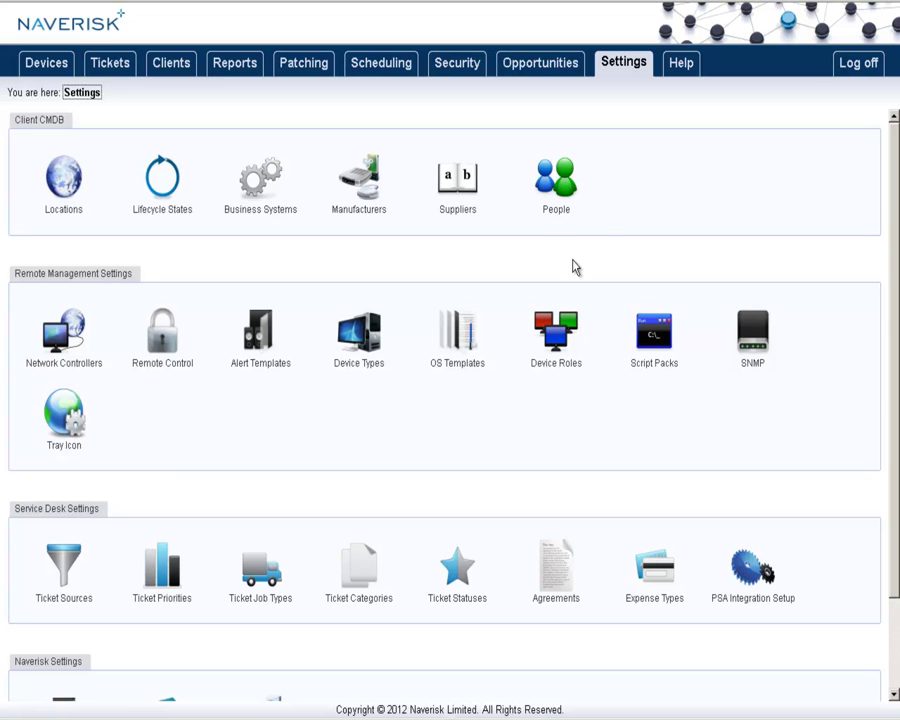
click(572, 322)
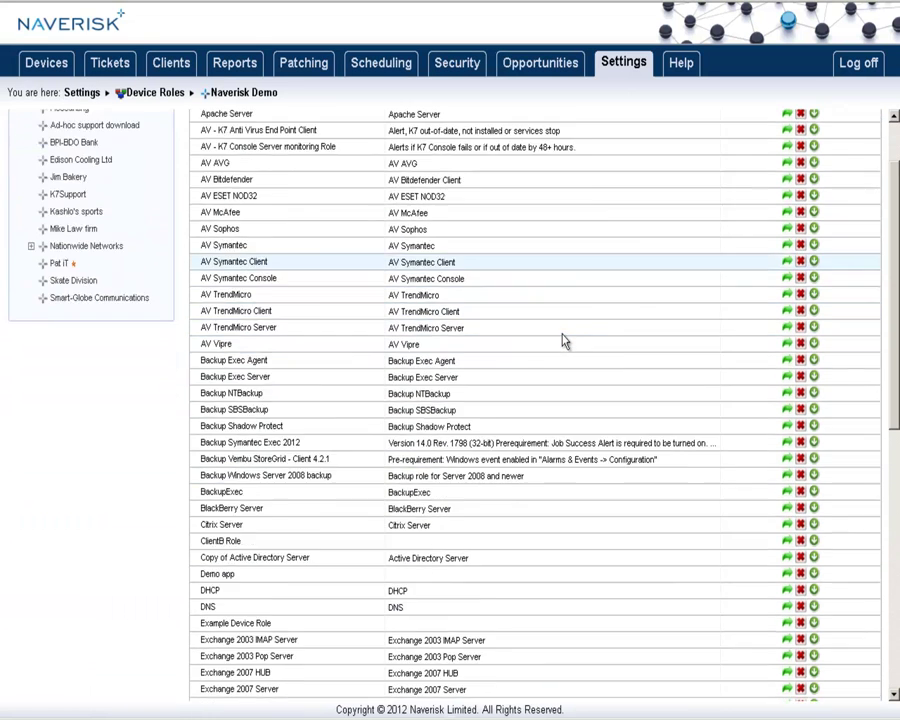
scroll(563, 341, down, 5)
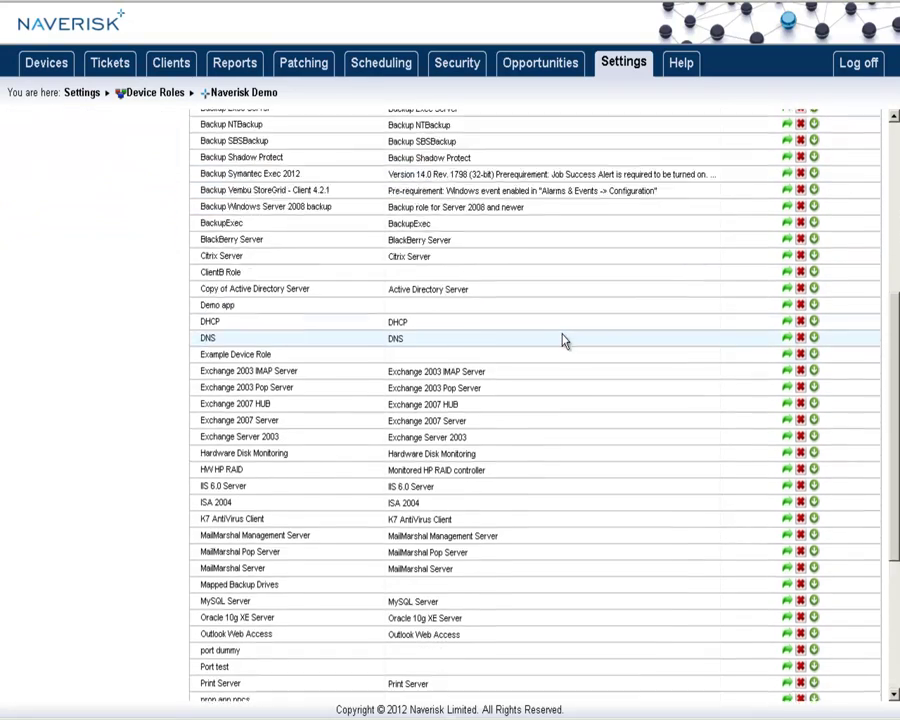
scroll(563, 341, up, 5)
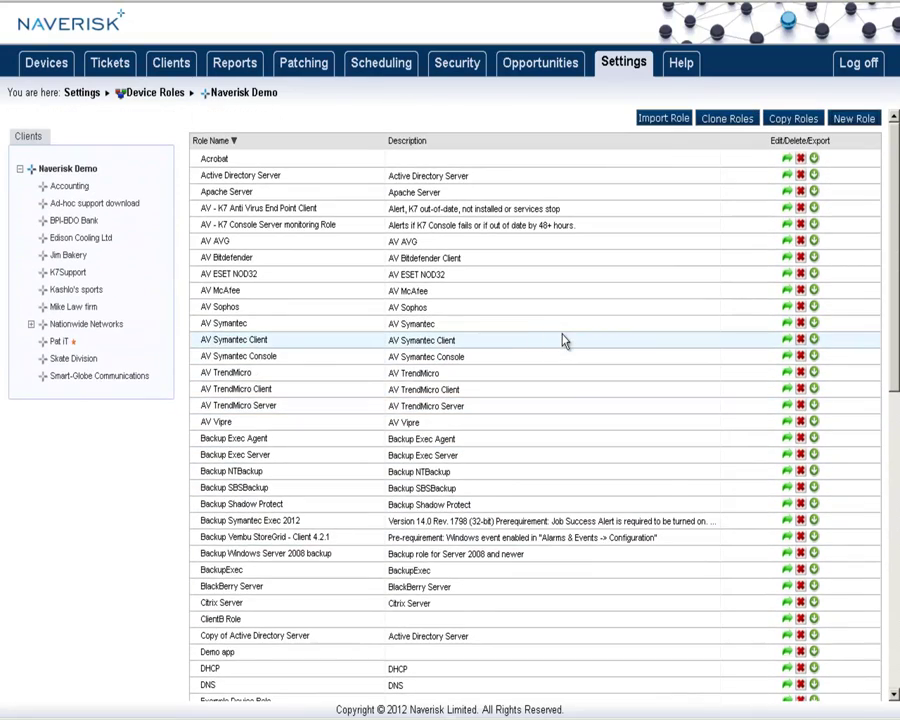
Start a new device role named "Raid card monitoring" with the description "My example Monitoring role".
click(853, 119)
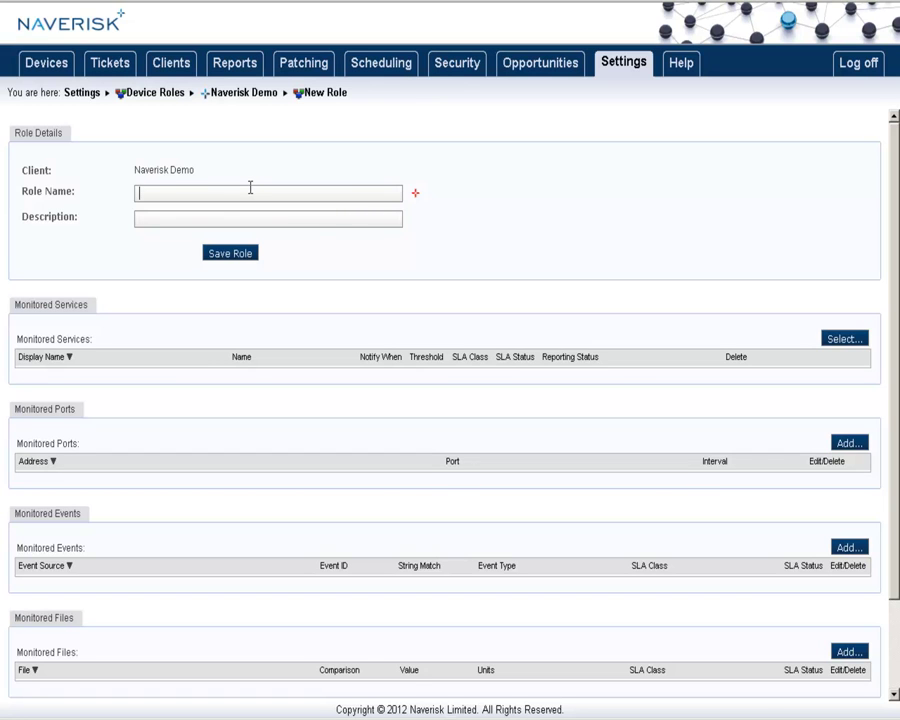
text(Raid card monitoring)
key(Tab)
text(My example Monitoring role)
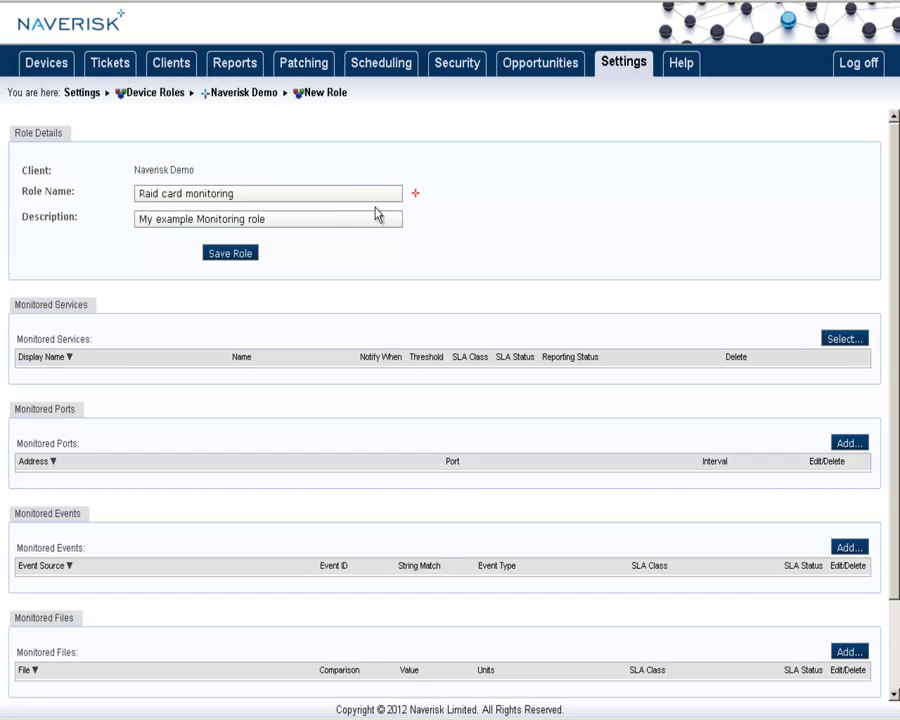
Add Application Experience Lookup Service with notification on Restart Failed and Remote Procedure Call (RPC) on Stopped to the role's monitored services.
click(842, 340)
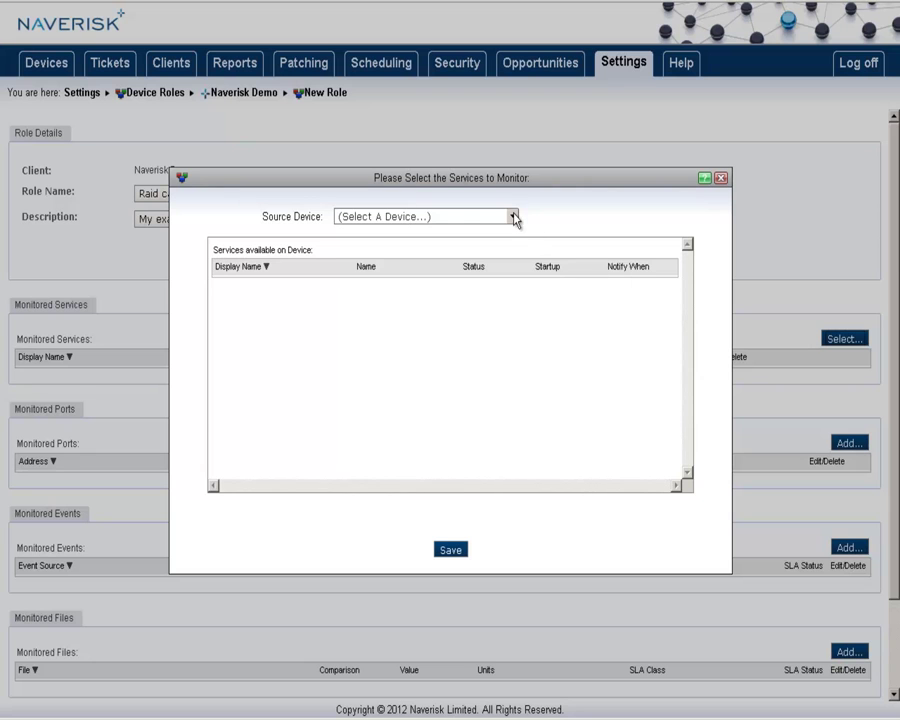
click(513, 217)
click(373, 261)
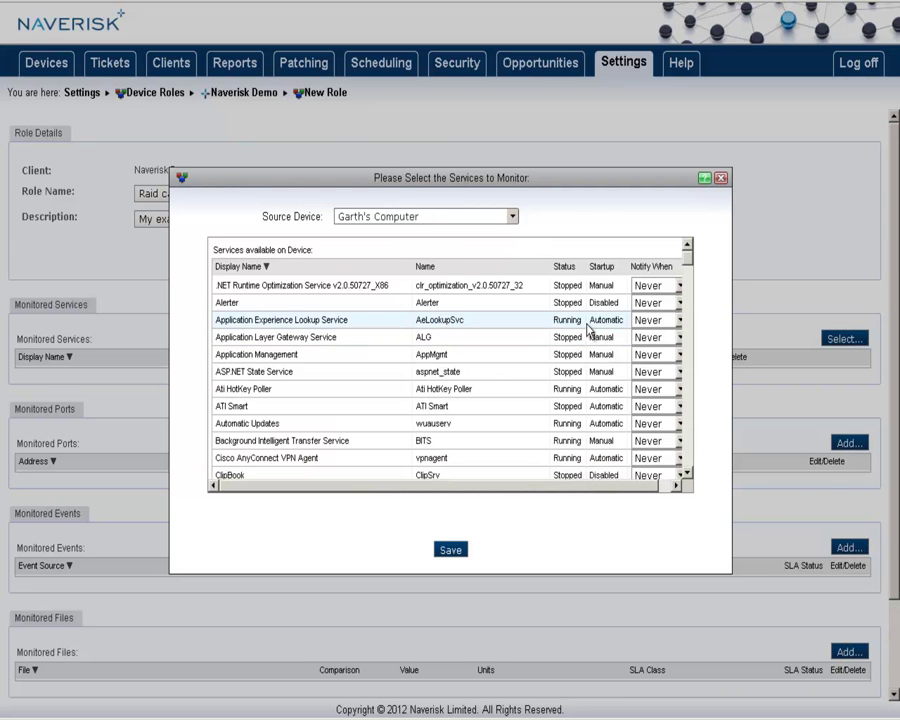
click(679, 320)
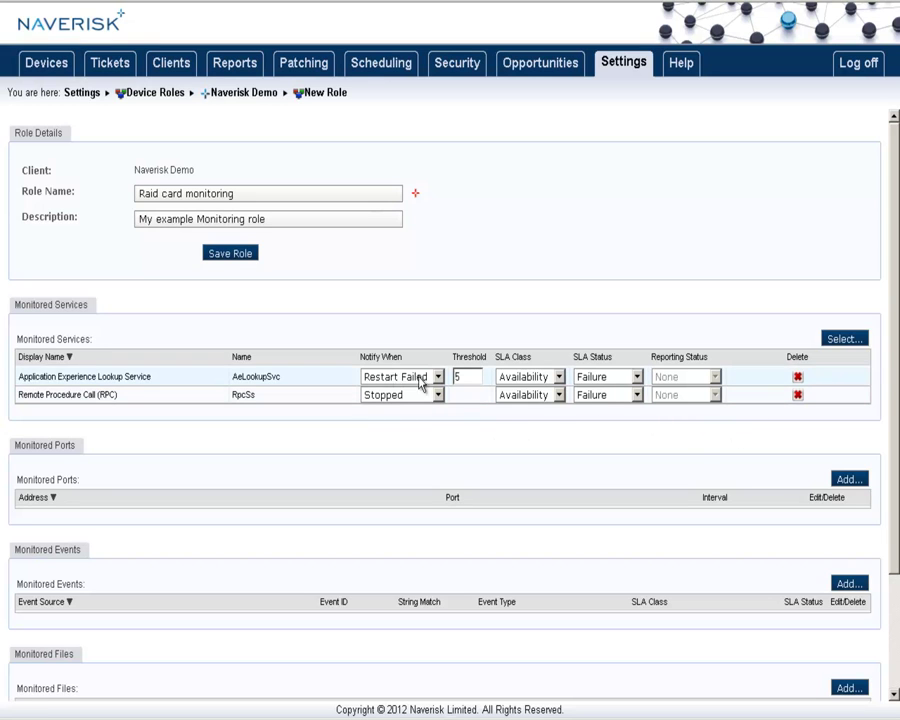
Add monitored port 985 on 192.168.1.23 at interval 120, and monitored event RaidAgentEventLogger, ID 125, with SLA class Availability.
scroll(438, 380, down, 2)
click(846, 361)
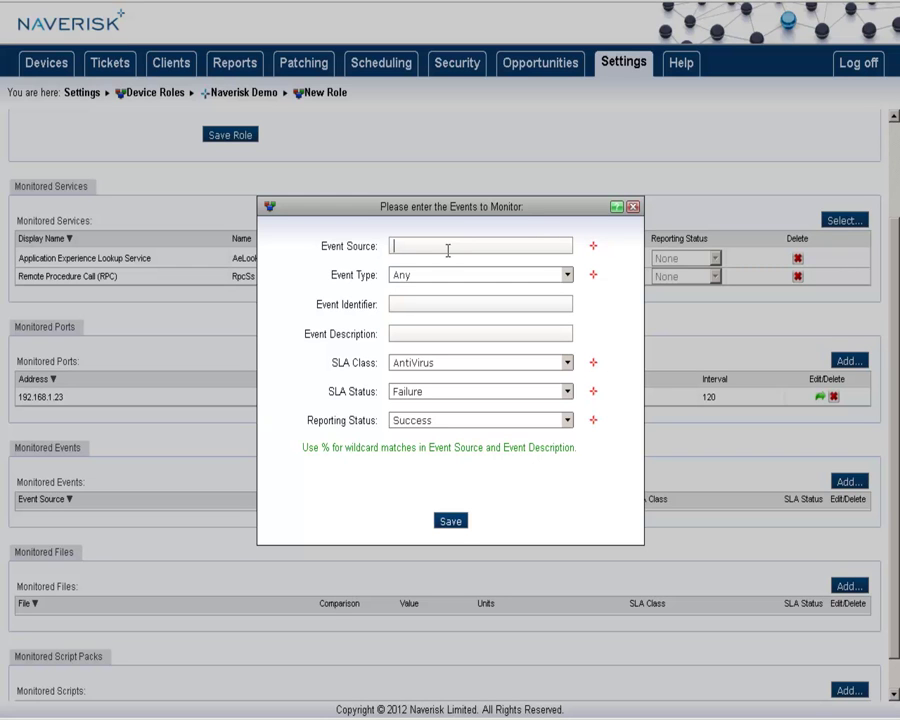
key(BackSpace)
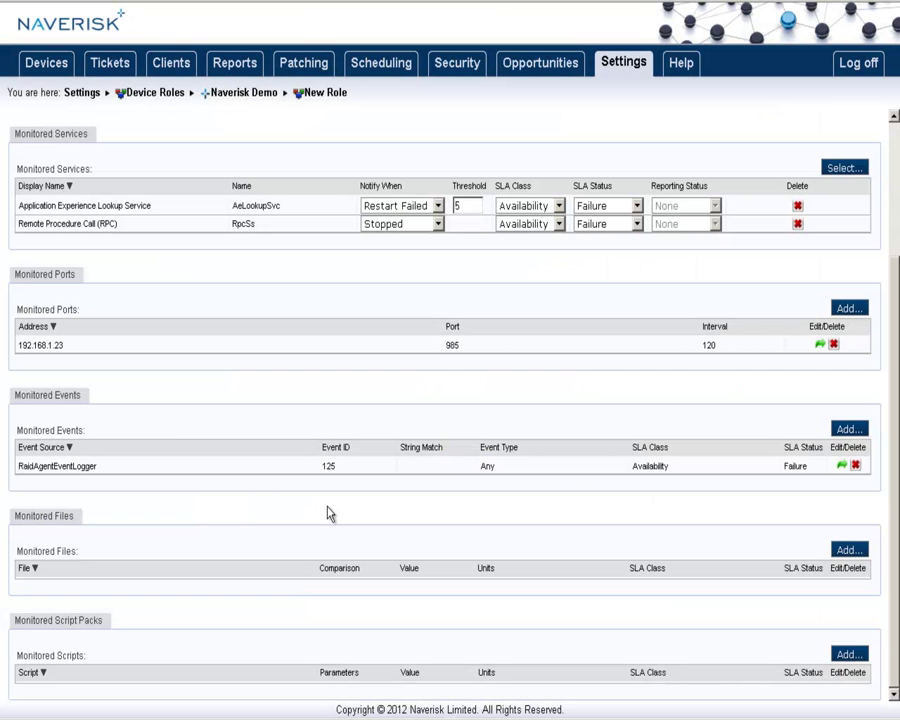
Open the monitored file entry form, review its comparison options and close it without adding a file.
click(849, 549)
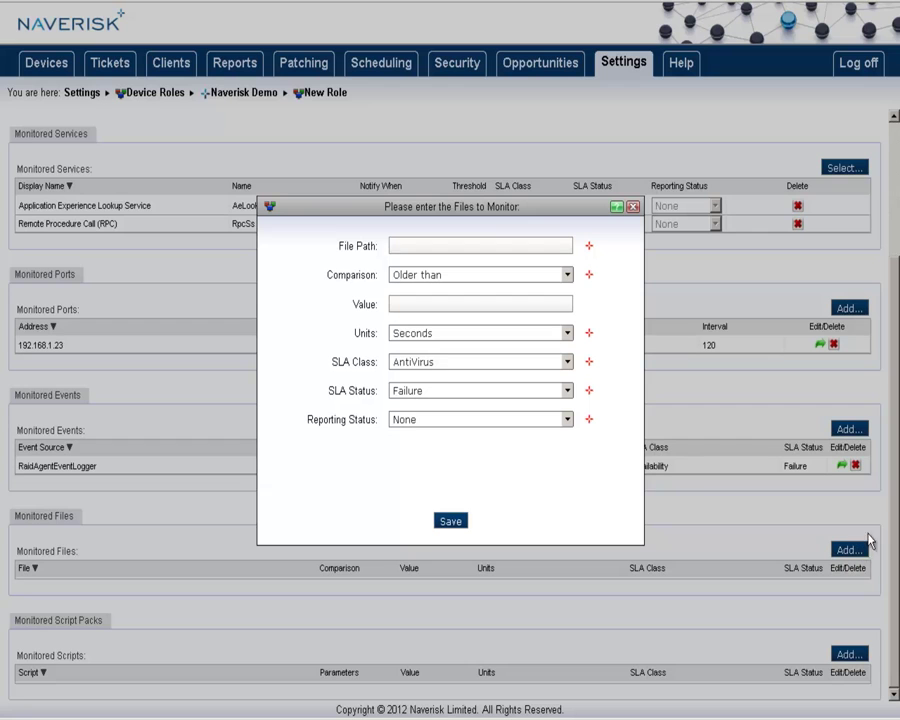
click(568, 279)
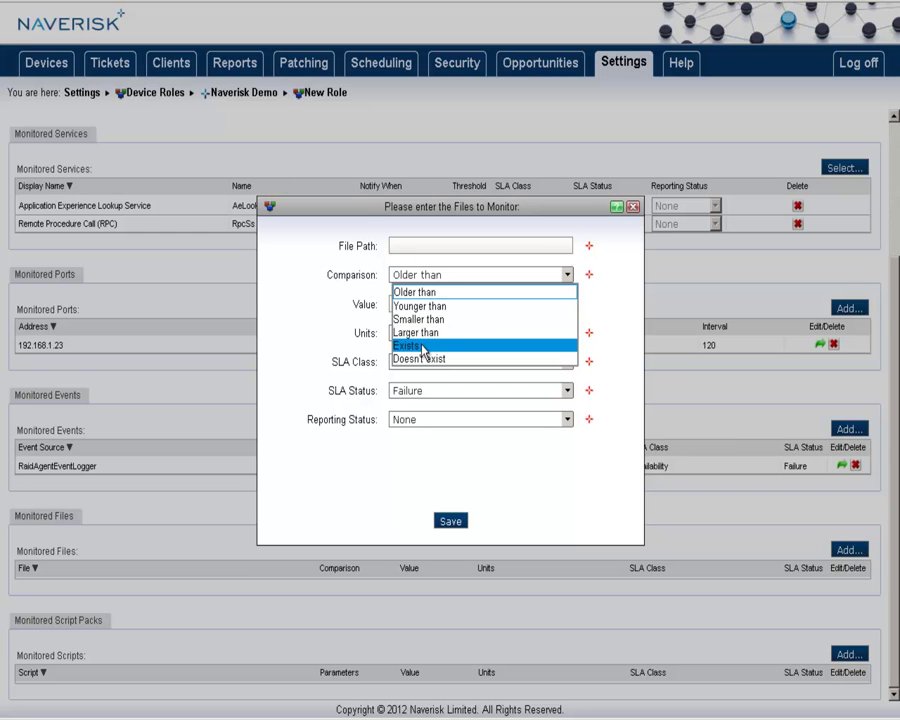
click(451, 521)
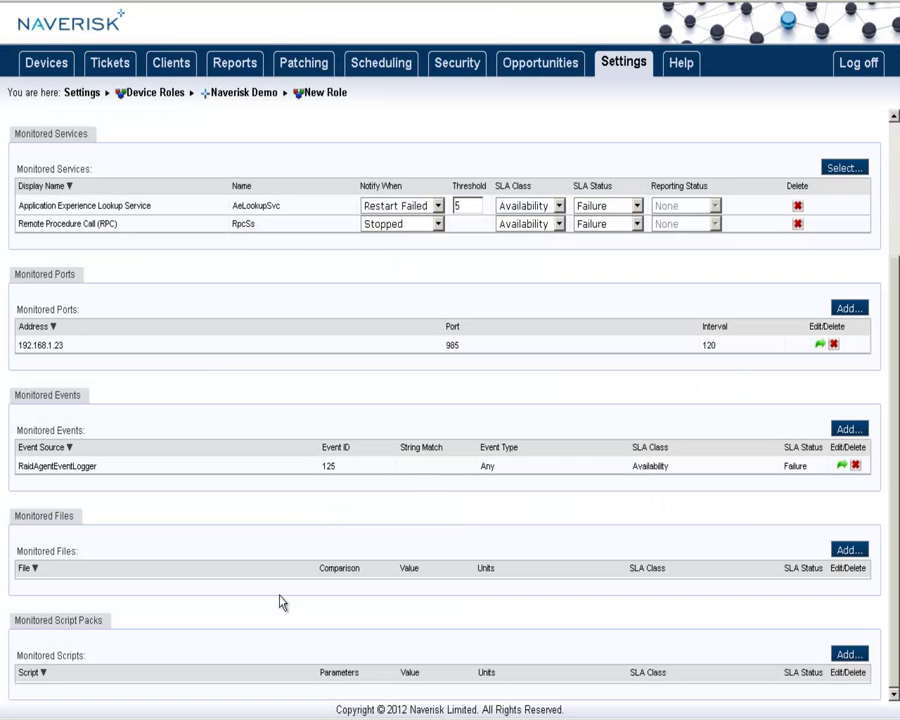
Start a new monitored script entry for the role and choose Example script pack from Naverisk Demo.
click(849, 654)
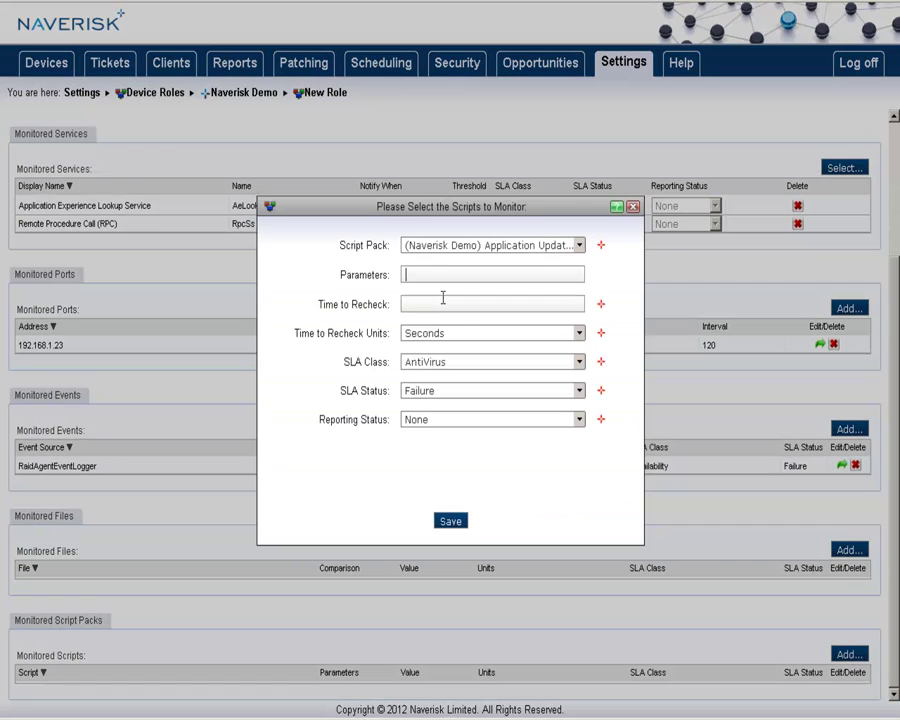
click(448, 275)
click(531, 244)
scroll(556, 281, down, 3)
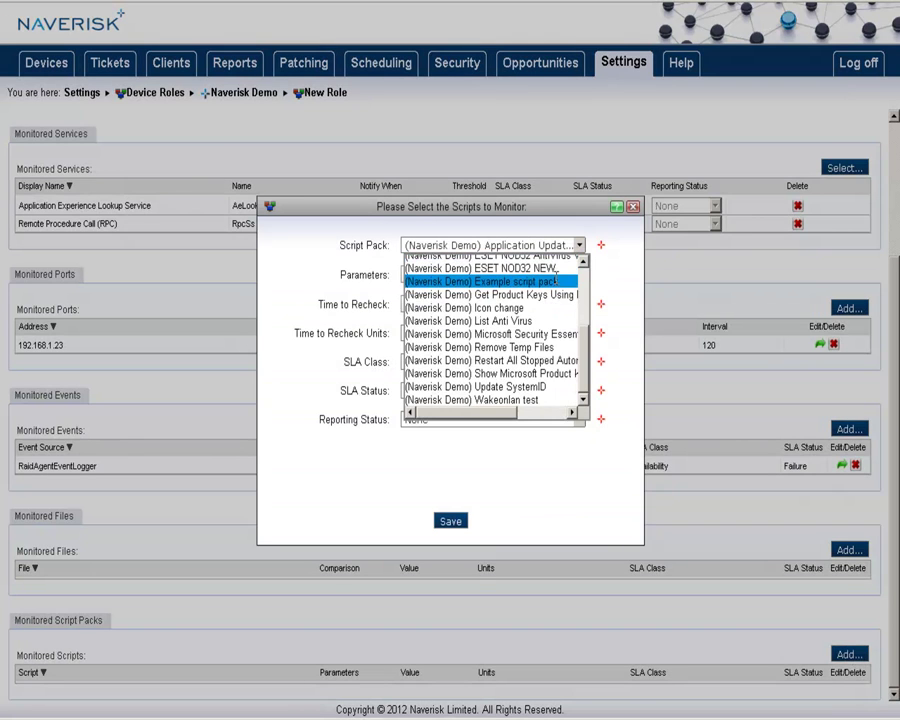
click(556, 281)
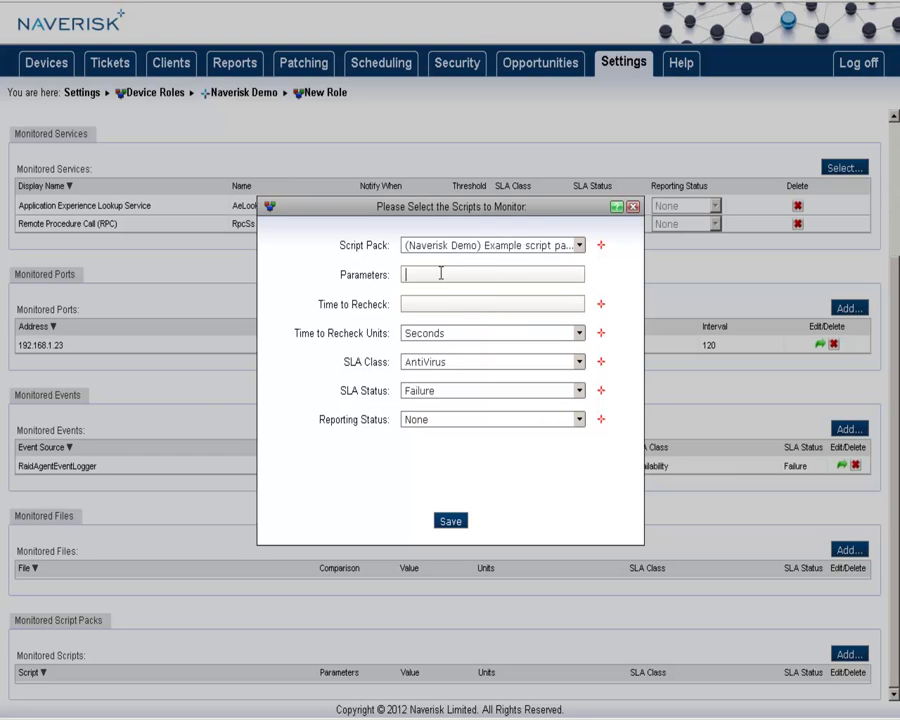
Set the monitored script's parameters to "/f /d: 102" and its recheck time to 20 minutes.
click(442, 273)
text(/f /d: 102)
click(449, 297)
text(20)
key(Tab)
key(Down)
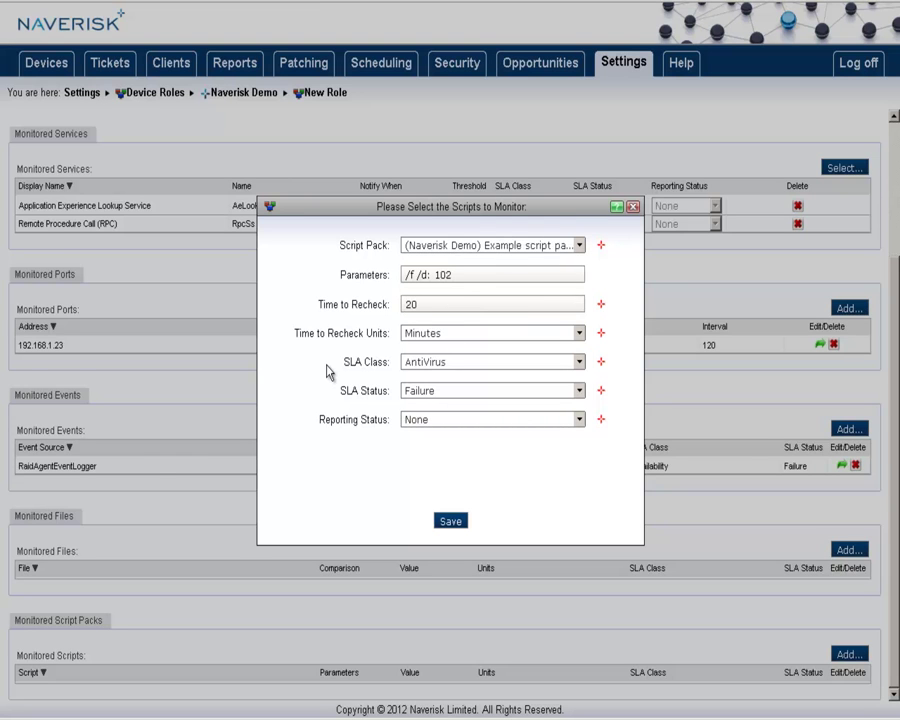
Set the monitored script's SLA class to Availability, save the script entry and save the Raid card monitoring role.
click(518, 366)
click(464, 394)
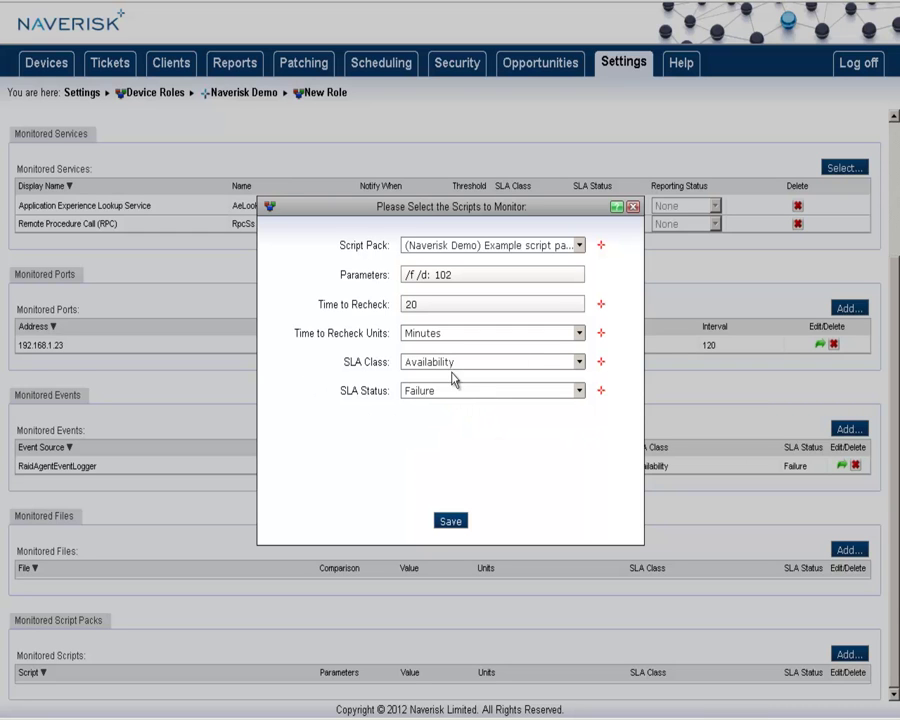
click(450, 521)
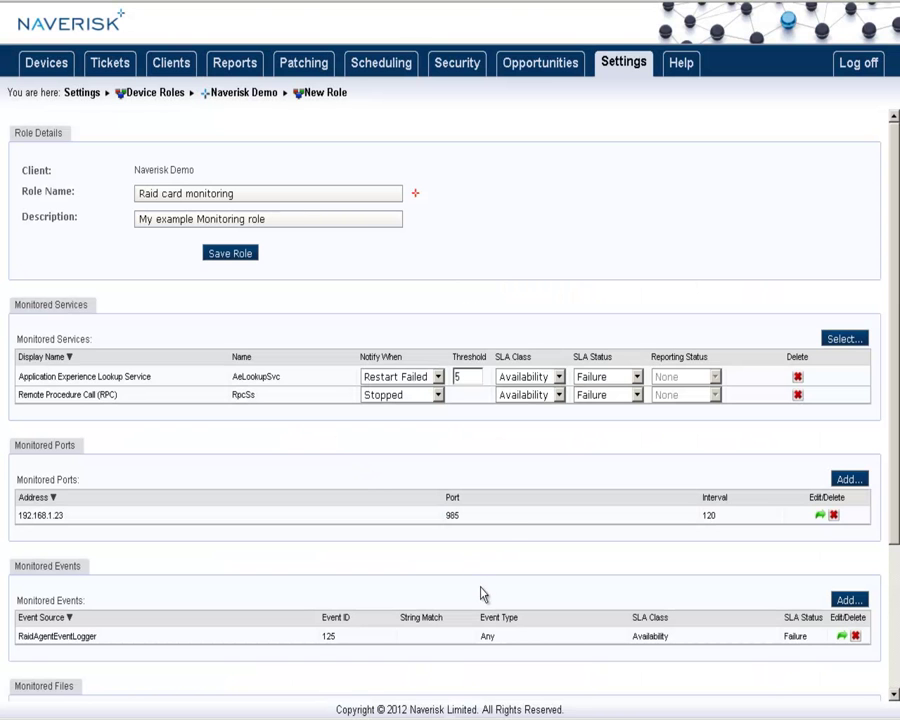
click(228, 254)
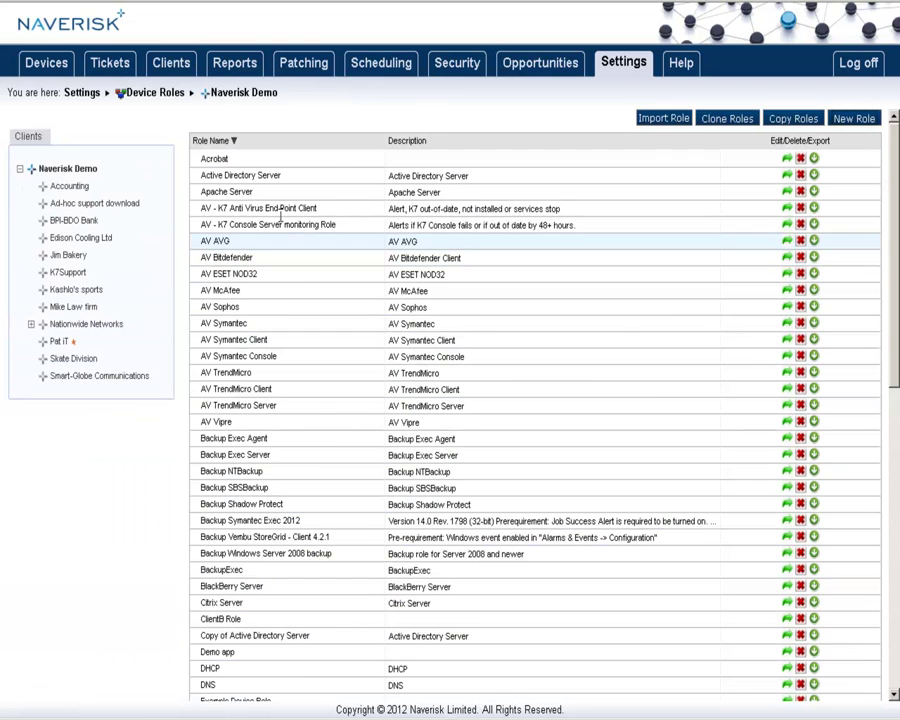
Open the Copy Roles dialog and close it without copying any role.
click(810, 122)
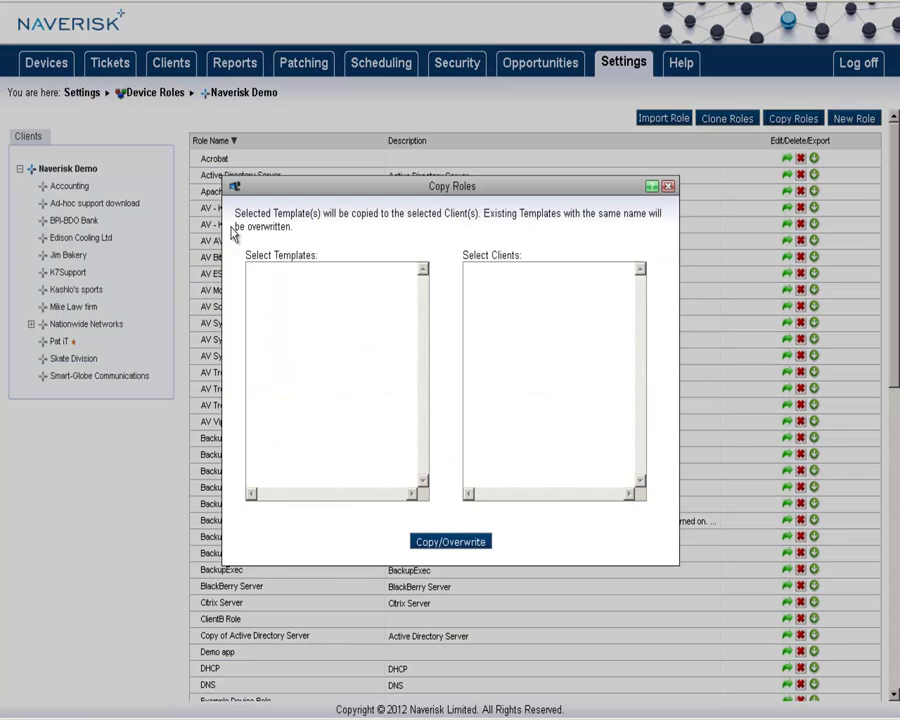
key(Escape)
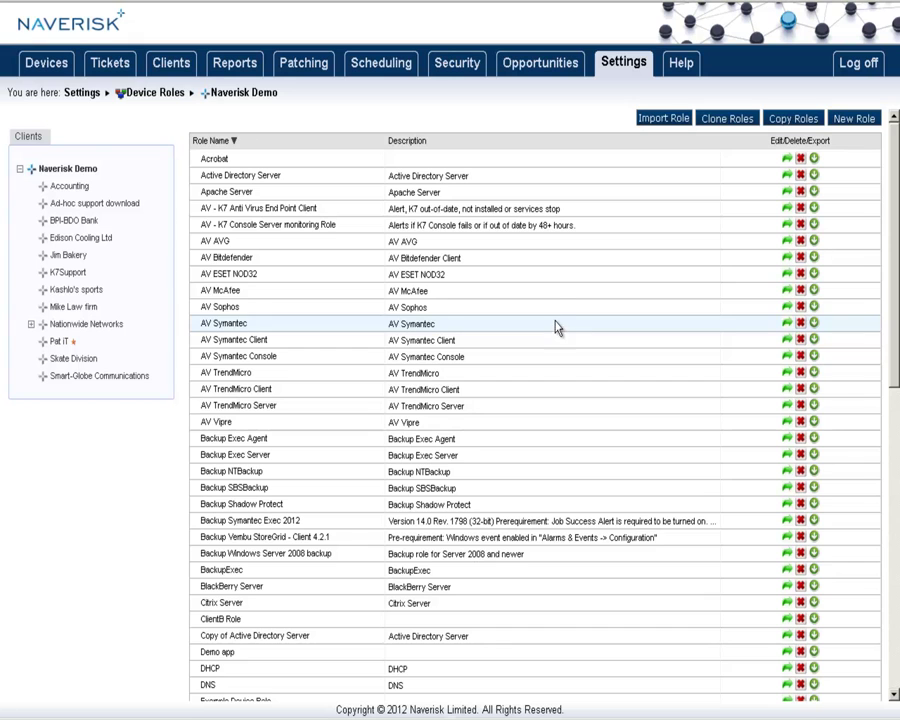
In the device list, add the AV AVG and Raid card monitoring roles to the first listed workstation, Main Server, NAVXP02, NDVM08 and WIN-1BTLV2I45AR.
click(32, 56)
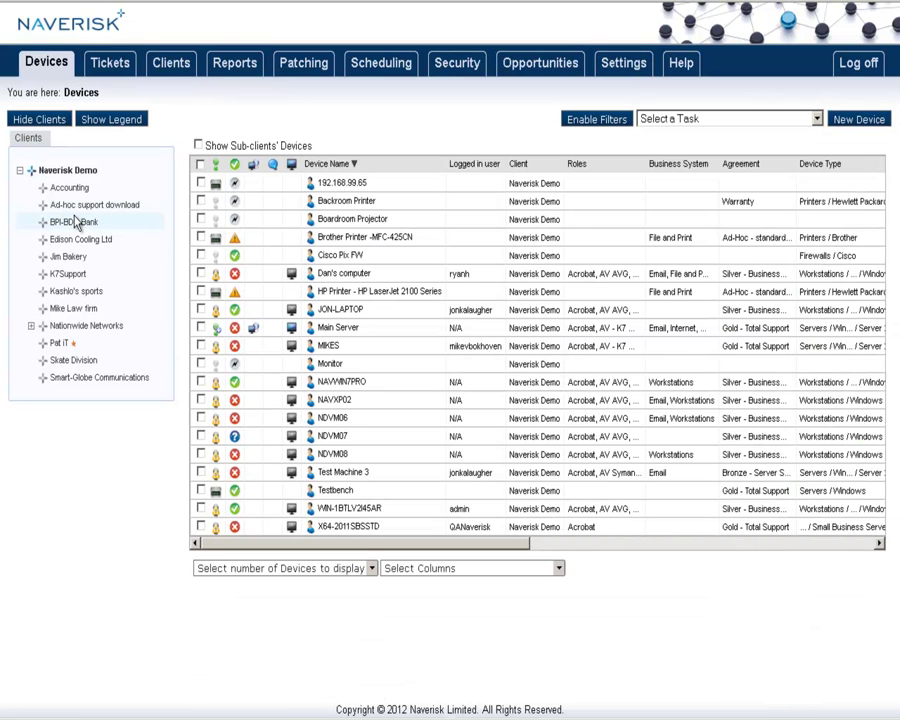
click(200, 273)
click(200, 327)
click(200, 399)
click(200, 454)
click(200, 508)
click(737, 120)
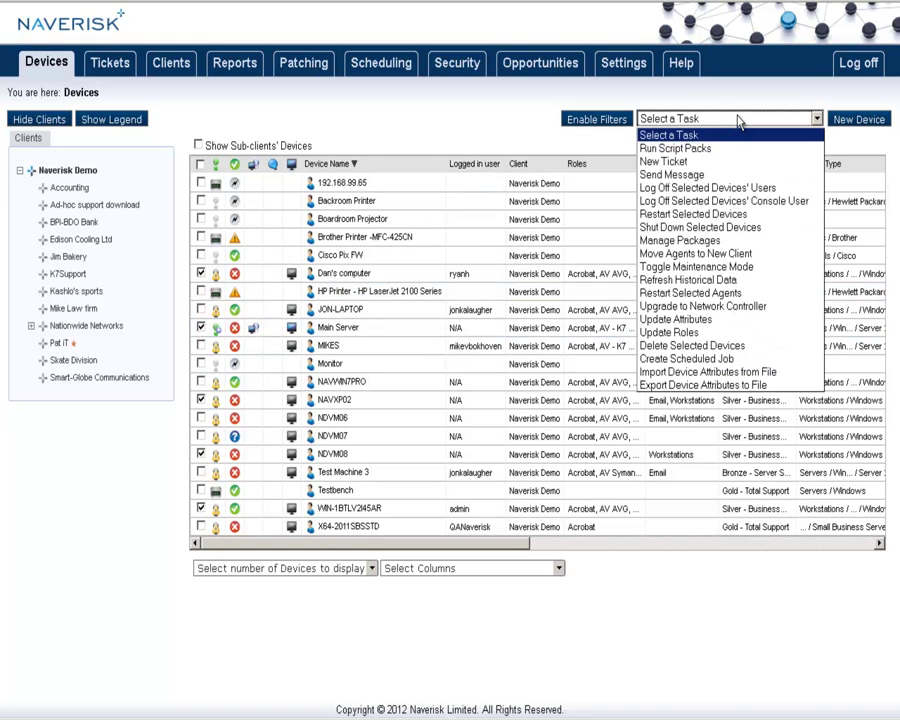
click(726, 332)
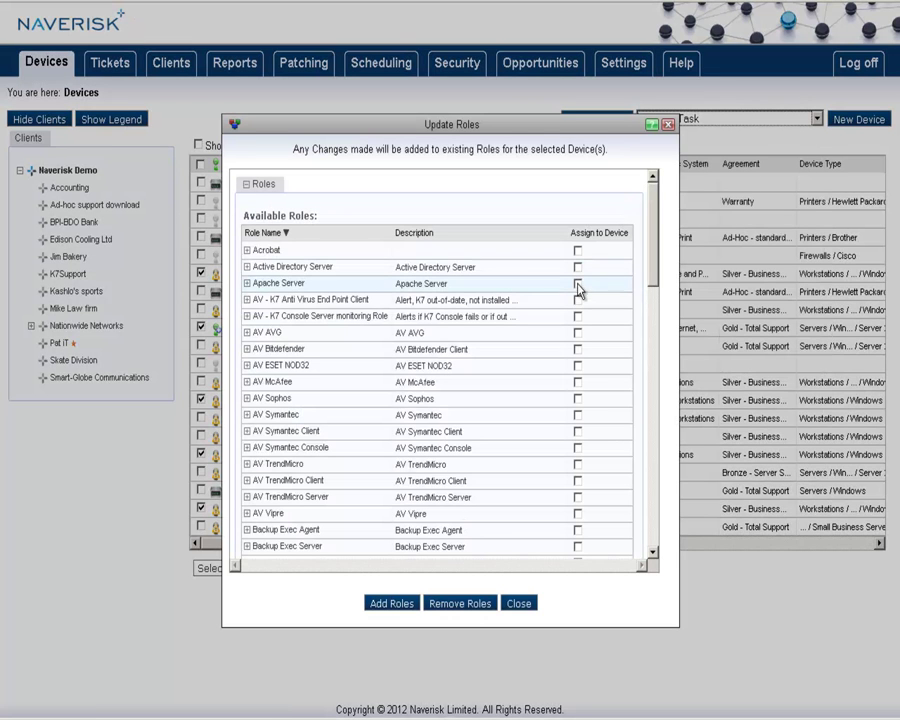
click(577, 333)
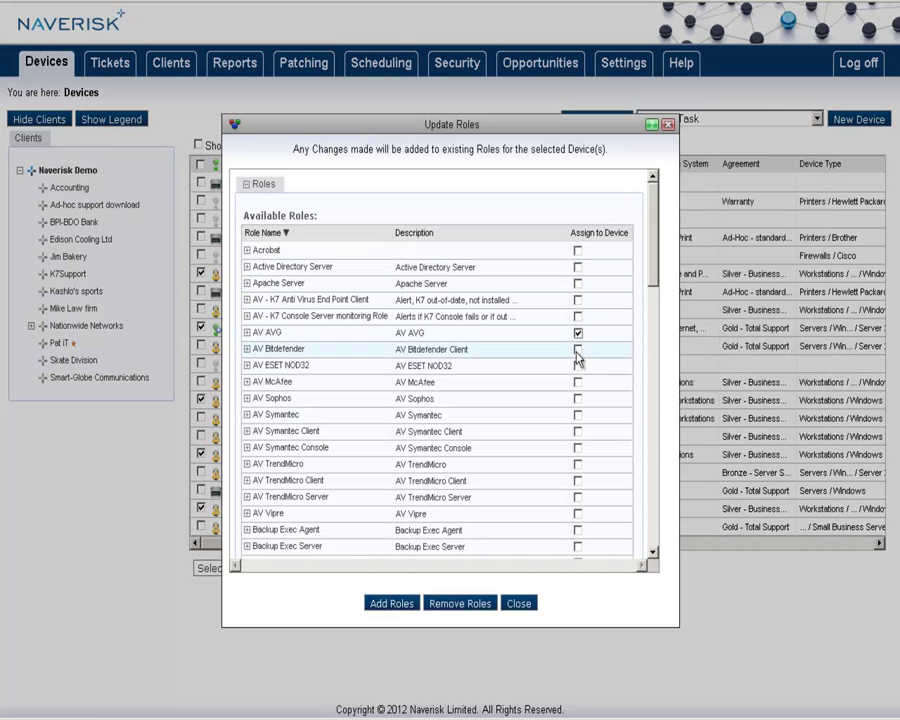
scroll(578, 452, down, 15)
click(577, 444)
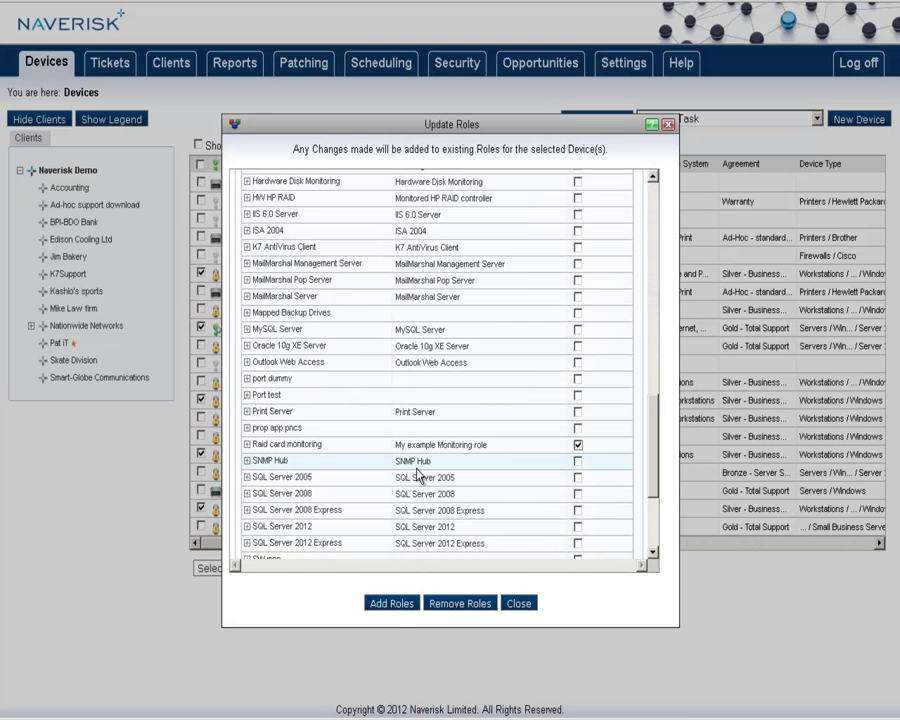
click(391, 608)
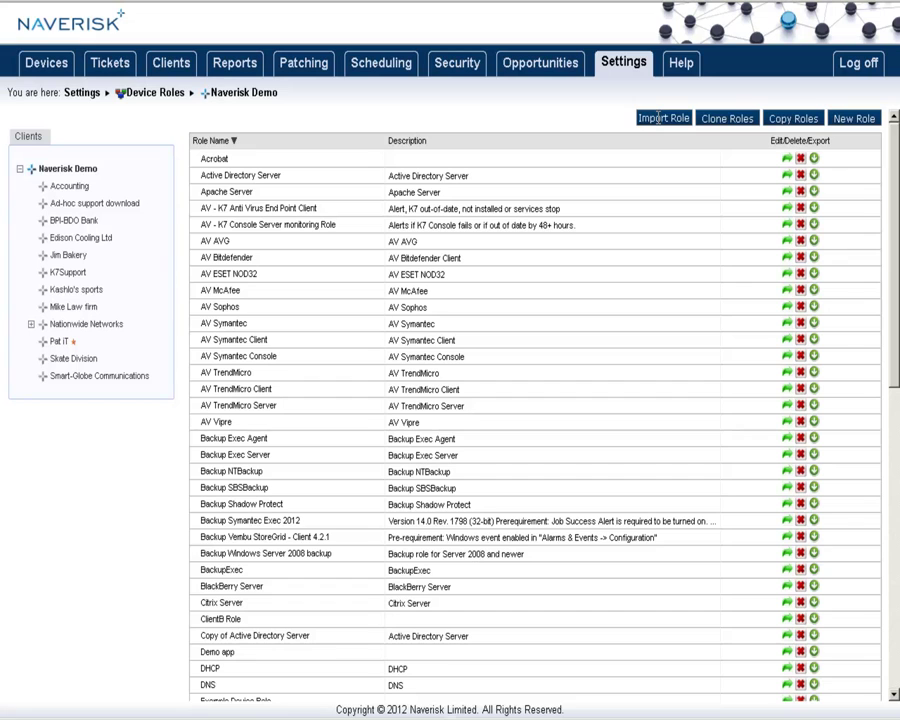
Export the Apache Server device role as the file Apache Server.nrl.
click(815, 192)
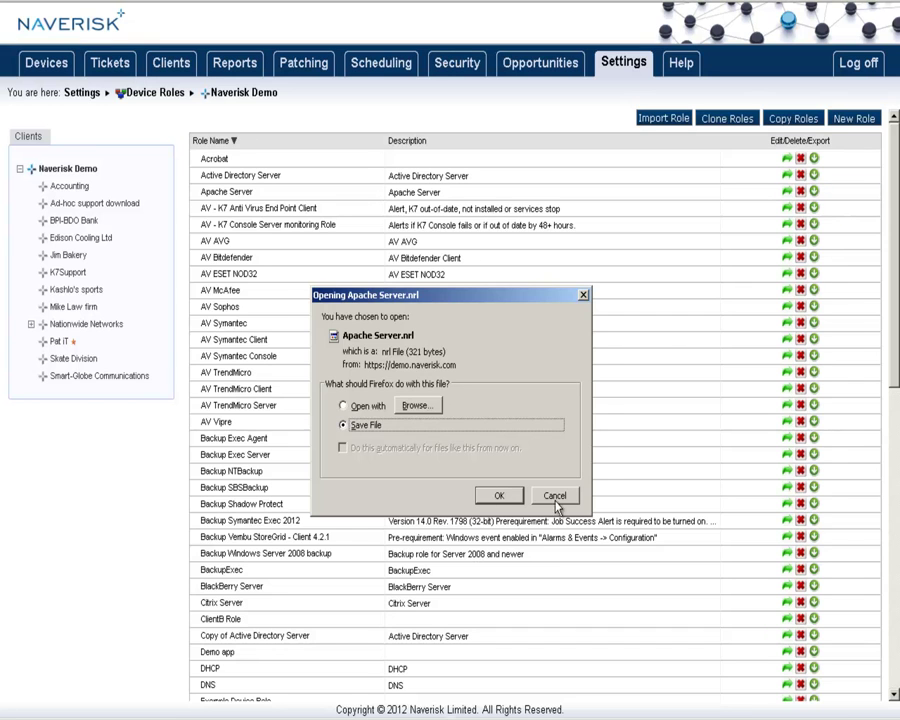
click(499, 495)
Download the Vipre Antivirus monitoring Role from the Routine Store's AntiVirus routines, saving it as VIPRE Enterprise Agent(1).nrl.
click(688, 66)
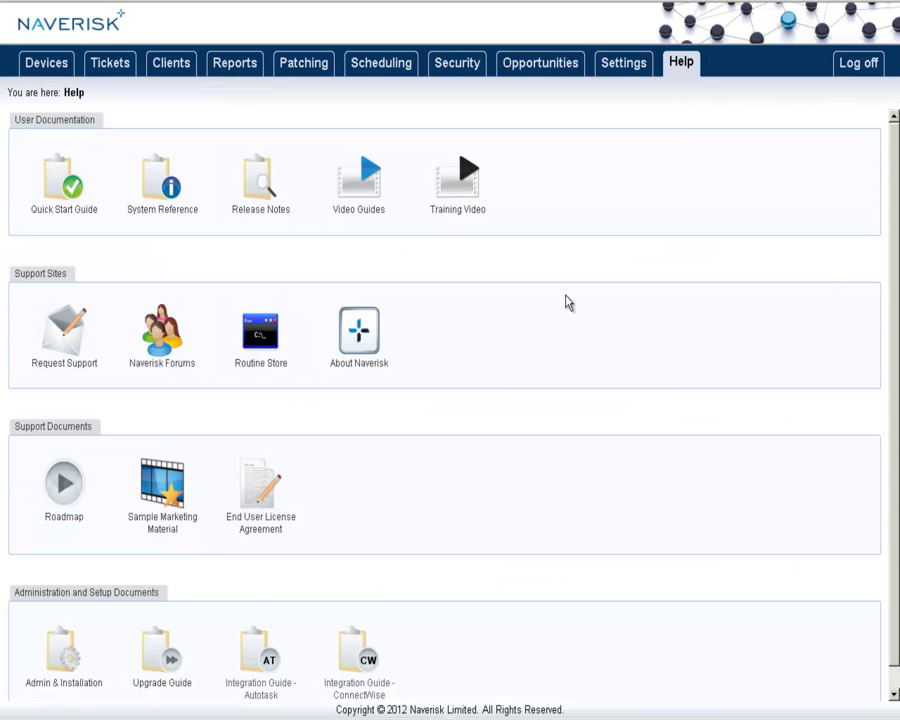
click(270, 350)
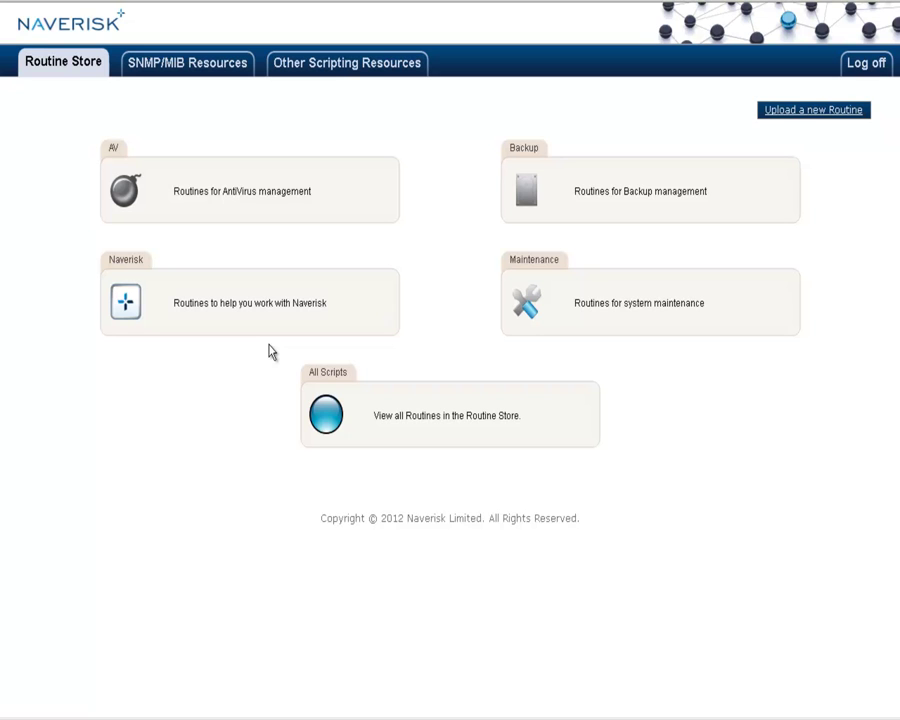
click(250, 193)
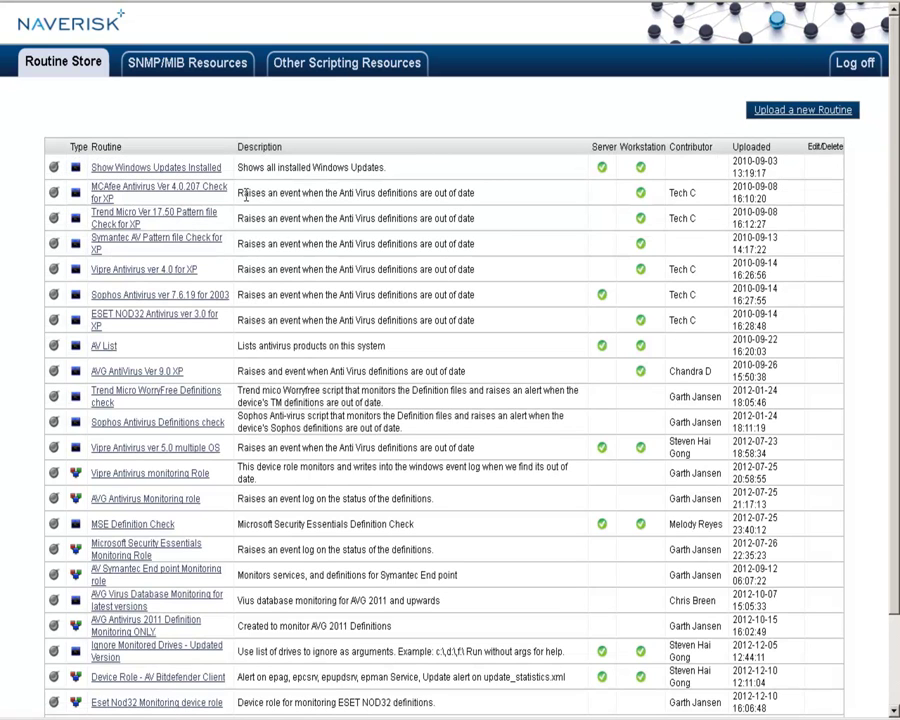
scroll(245, 195, down, 2)
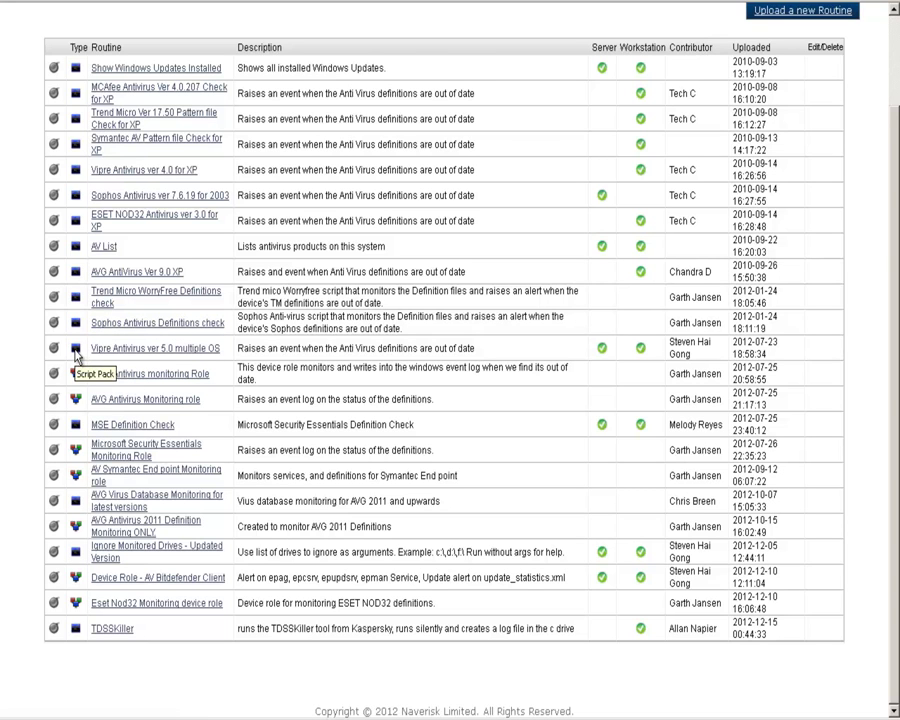
click(108, 376)
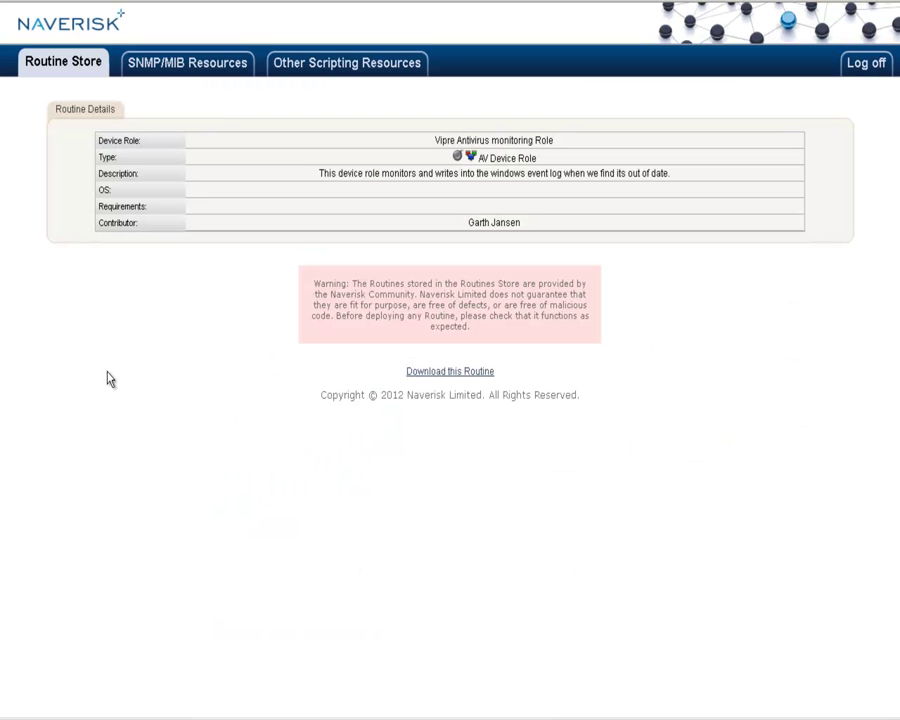
click(437, 377)
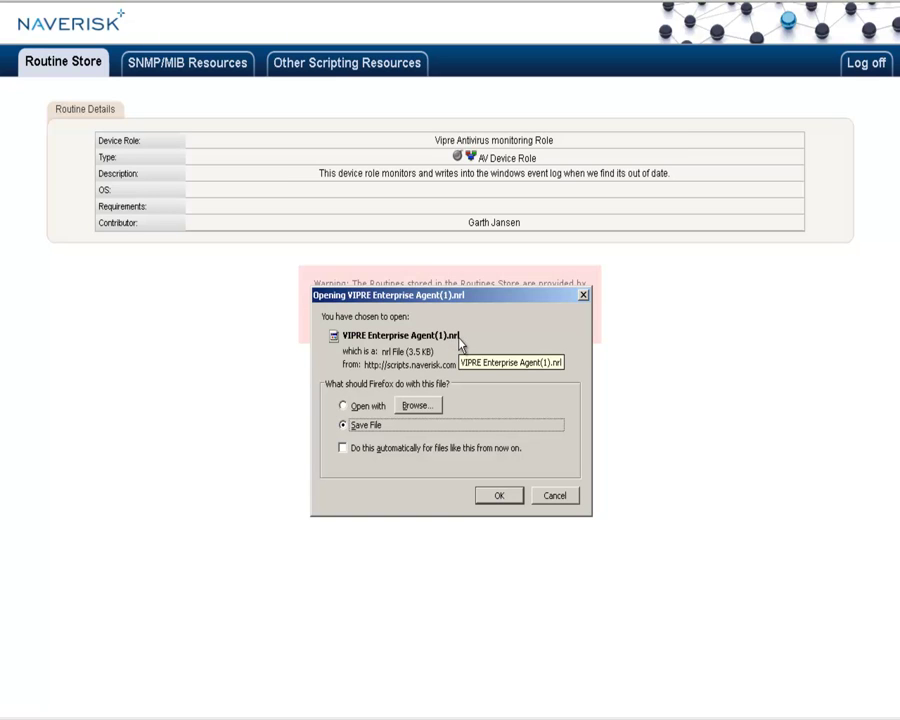
click(499, 495)
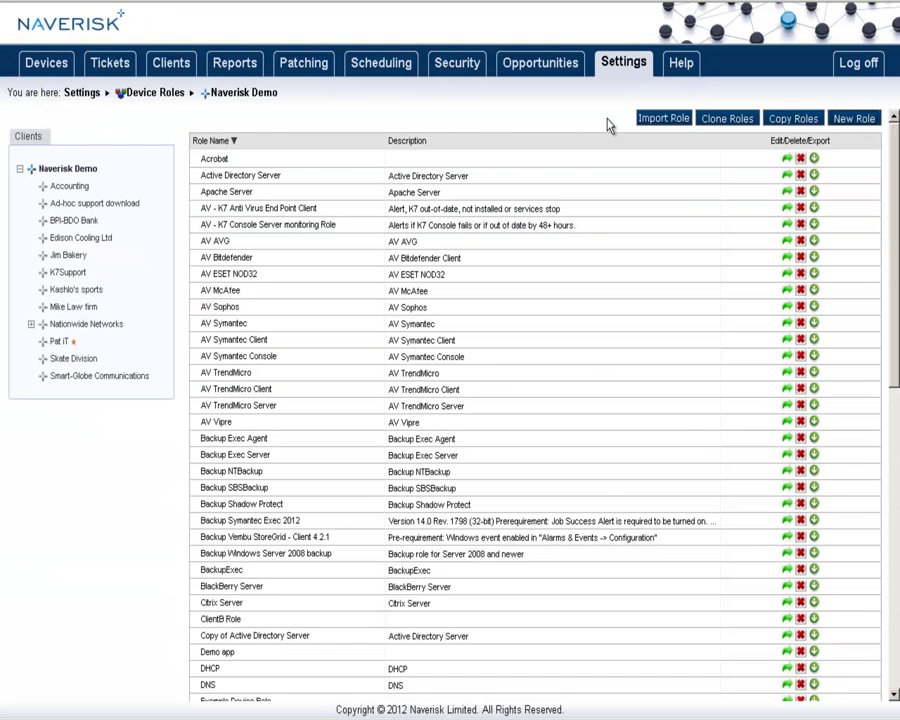
Open the file selection for importing a device role and cancel it without choosing a file.
click(665, 118)
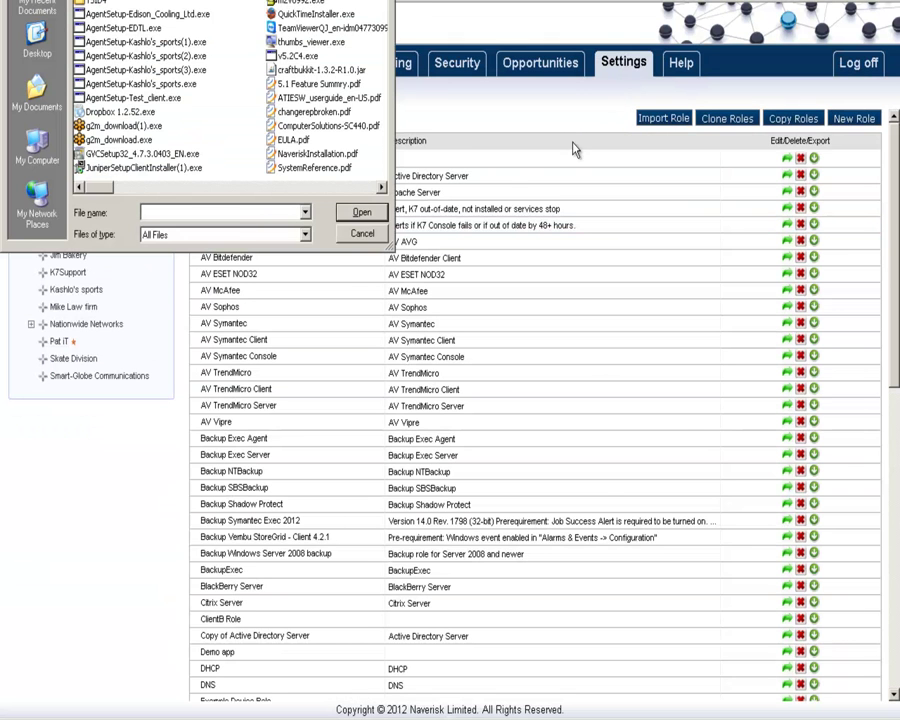
click(362, 233)
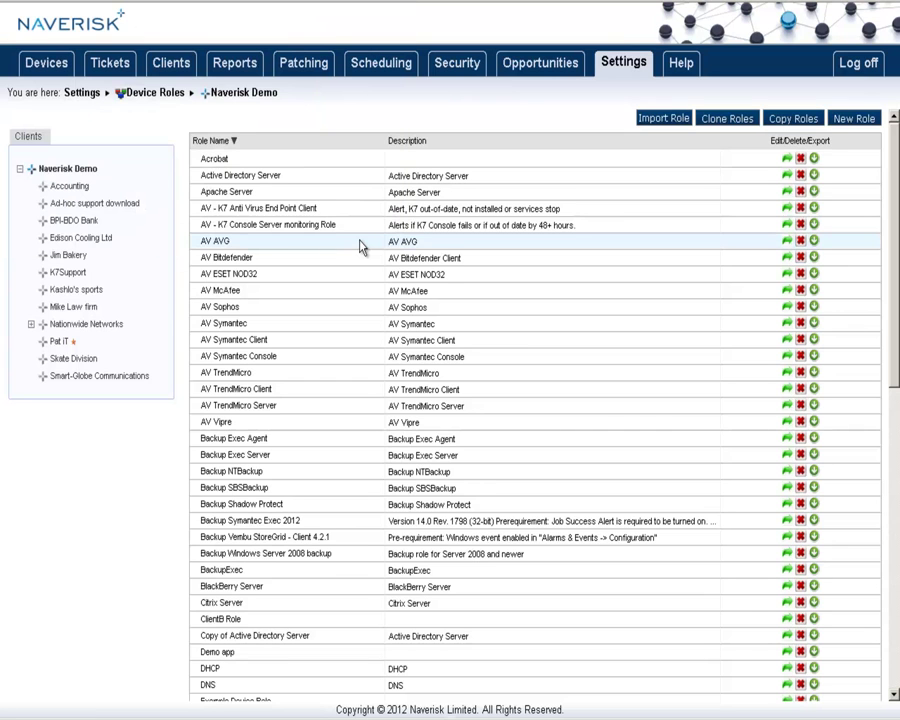
Open the Script Packs settings for Naverisk Demo.
click(82, 92)
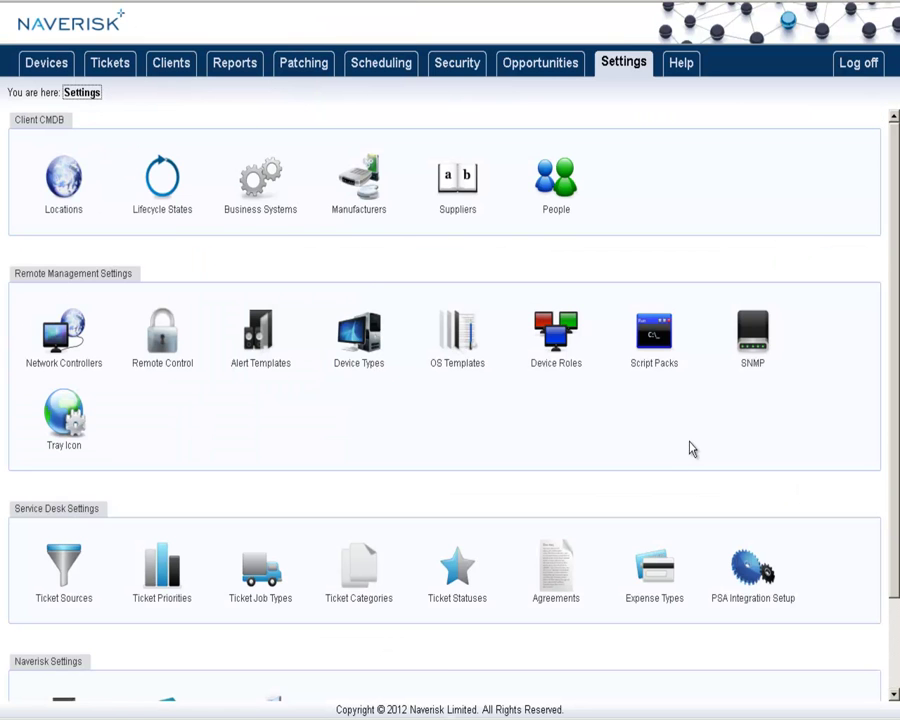
click(665, 334)
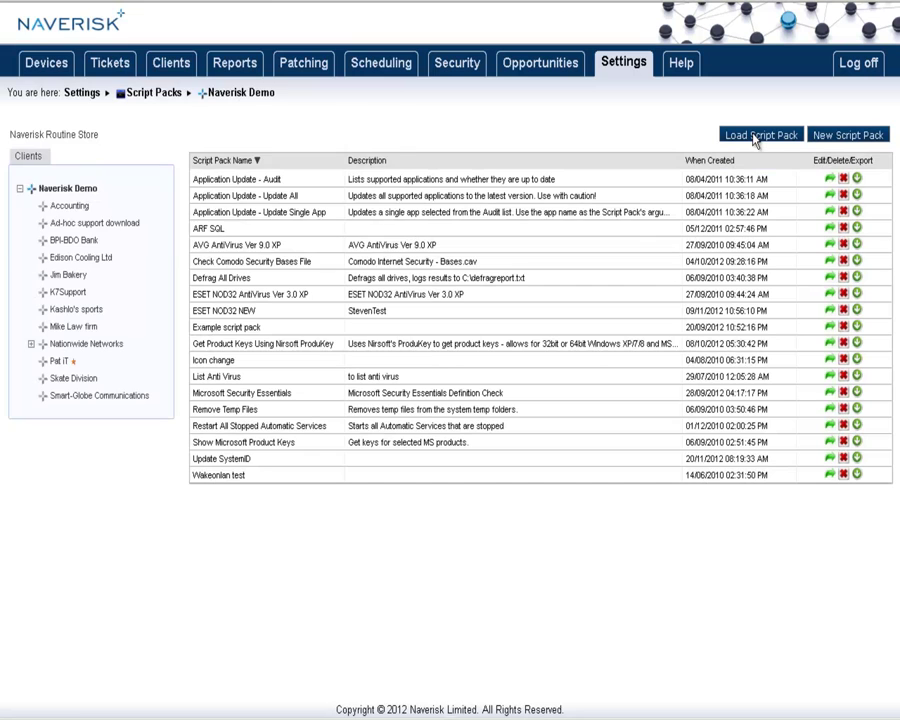
Open the file selection for loading a script pack and close it without choosing a file.
click(757, 141)
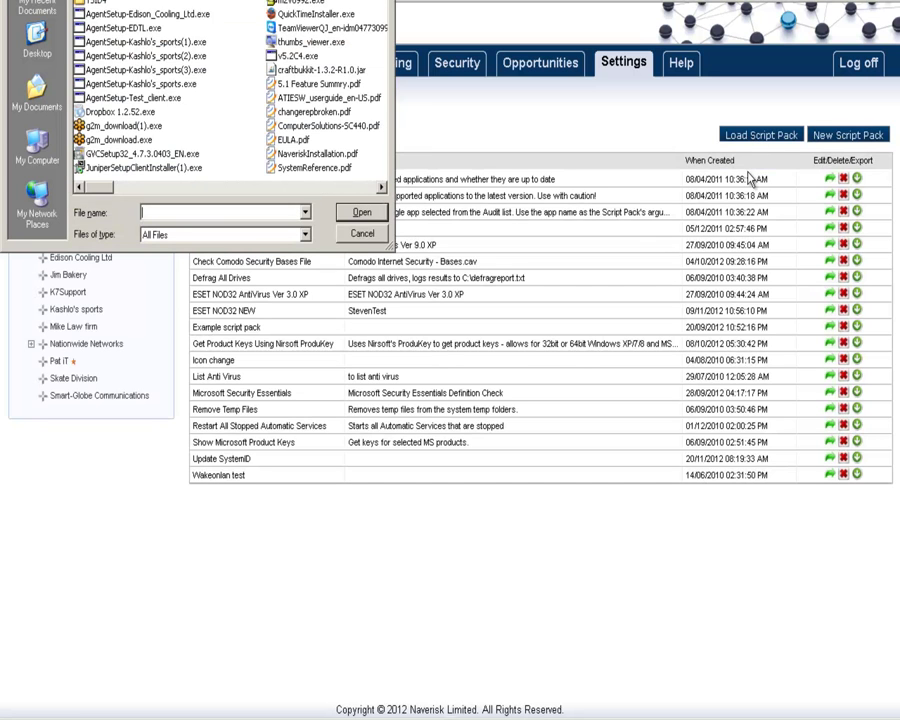
click(351, 190)
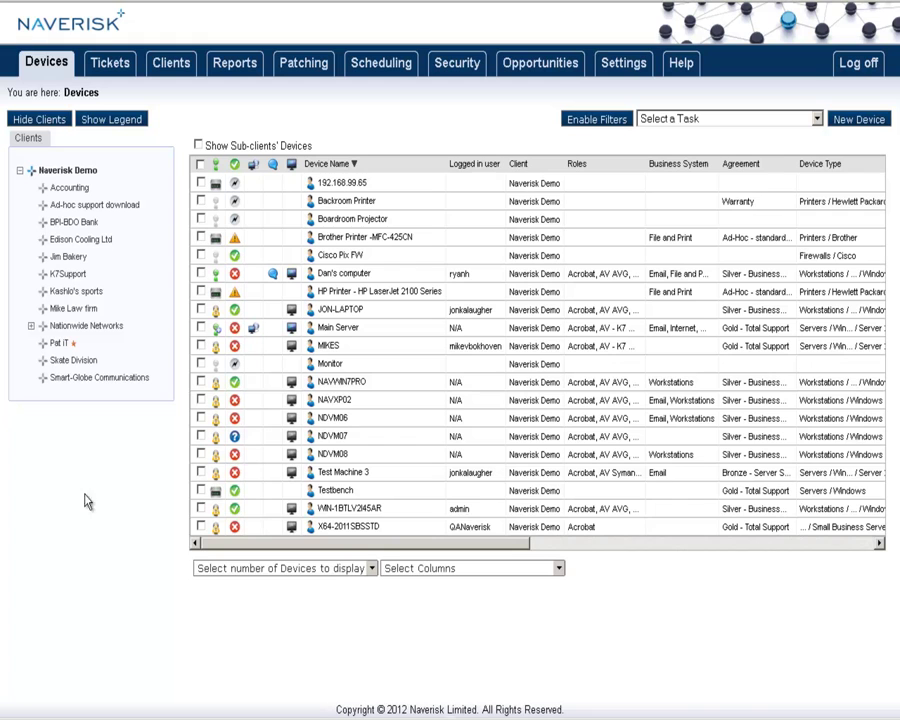
Open the Monitoring alert template of Naverisk Demo for editing.
click(626, 63)
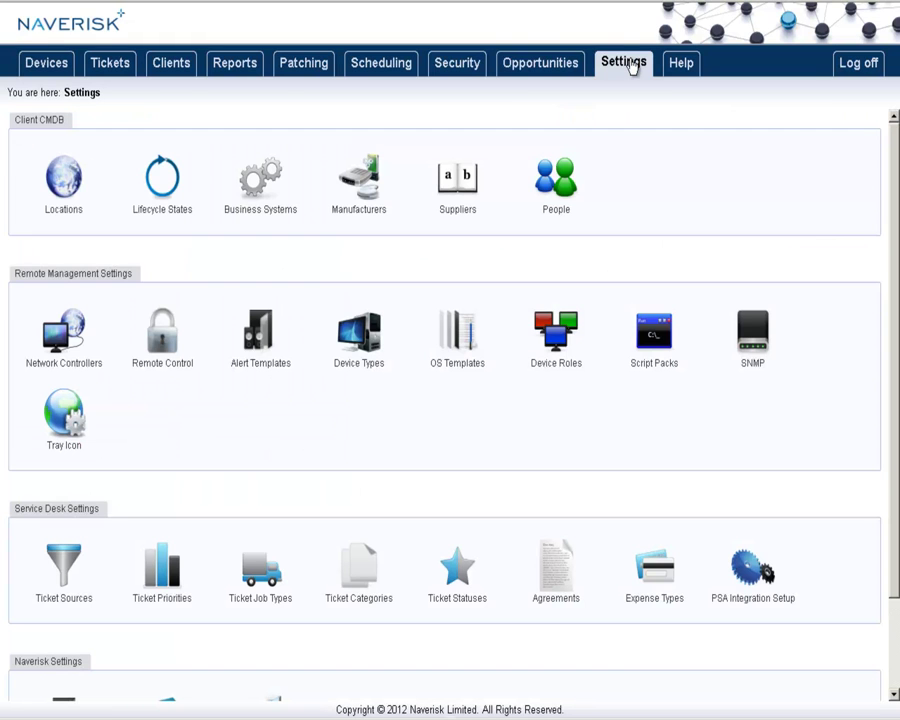
click(250, 338)
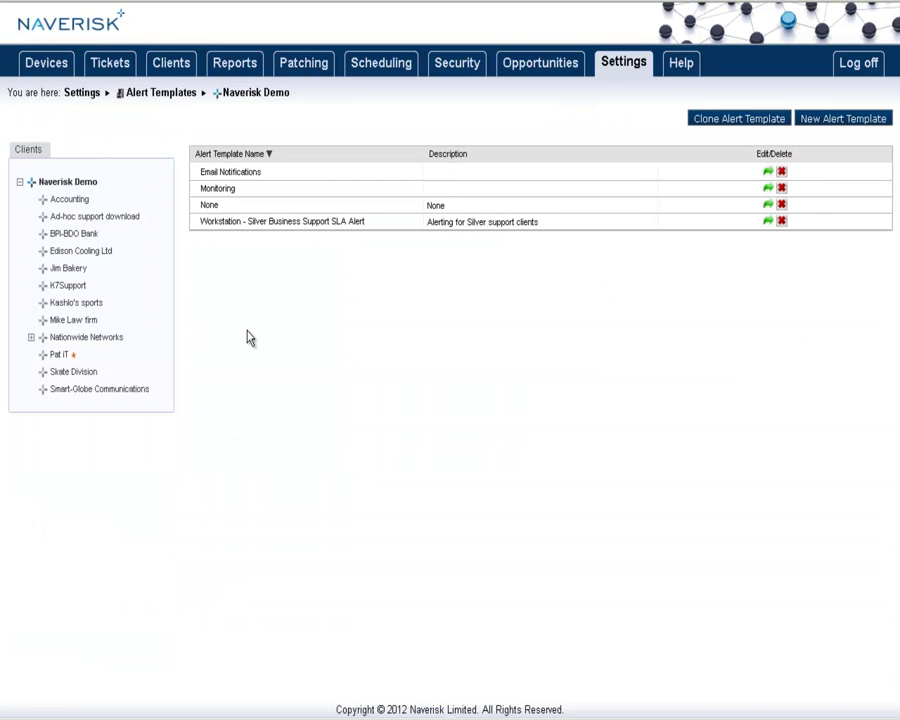
click(767, 190)
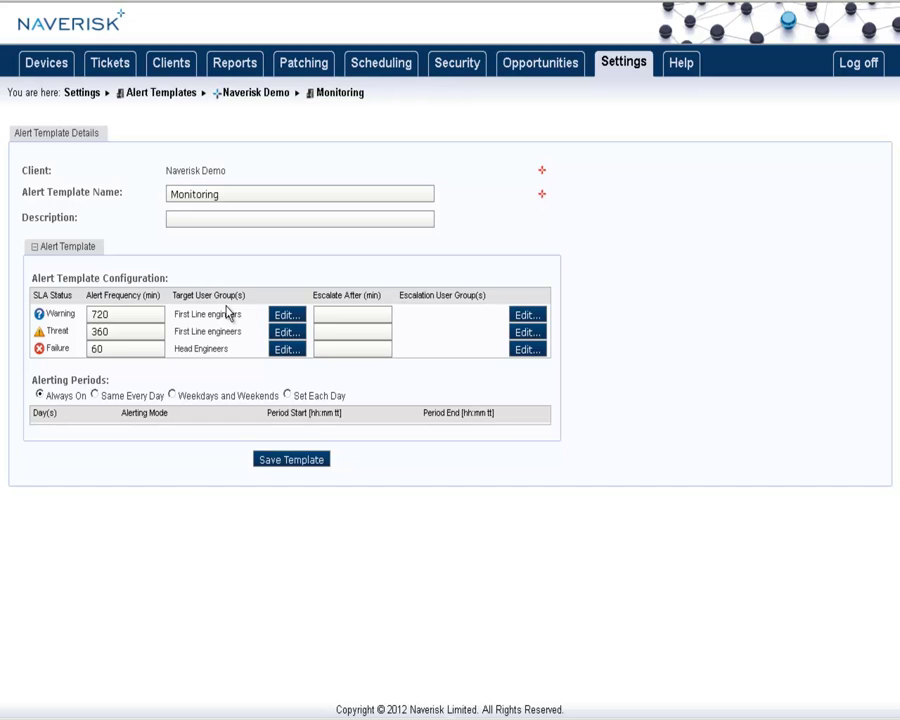
Set Warning alerts to escalate after 1440 minutes to the Head Engineers user group.
click(346, 316)
text(1440)
click(528, 315)
click(386, 394)
click(450, 486)
Switch the alerting periods to Set Each Day, check Sunday's alerting mode options, and save the Monitoring alert template.
click(287, 395)
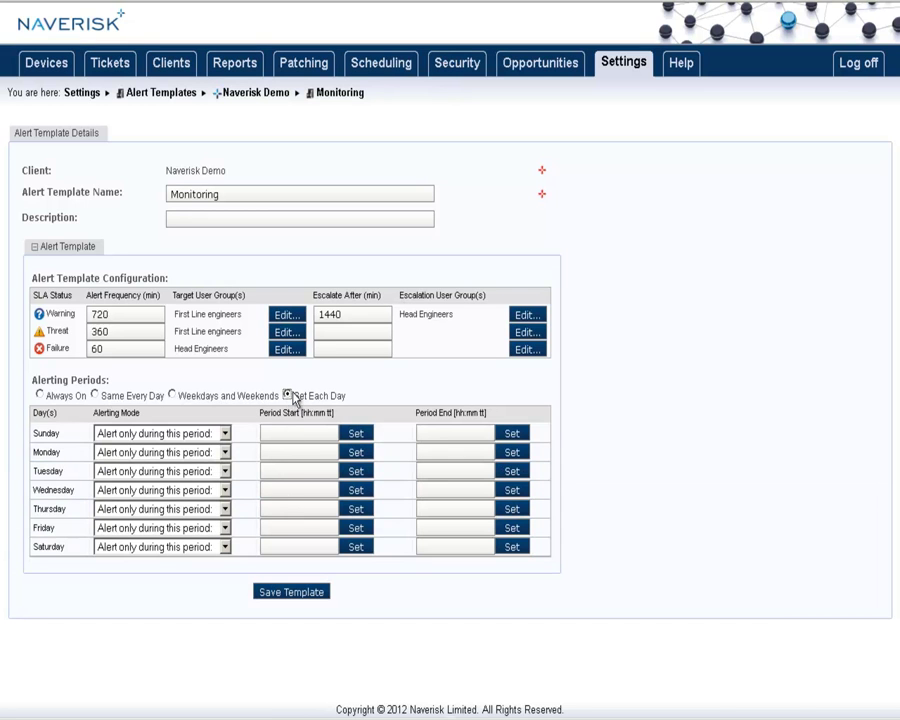
click(226, 434)
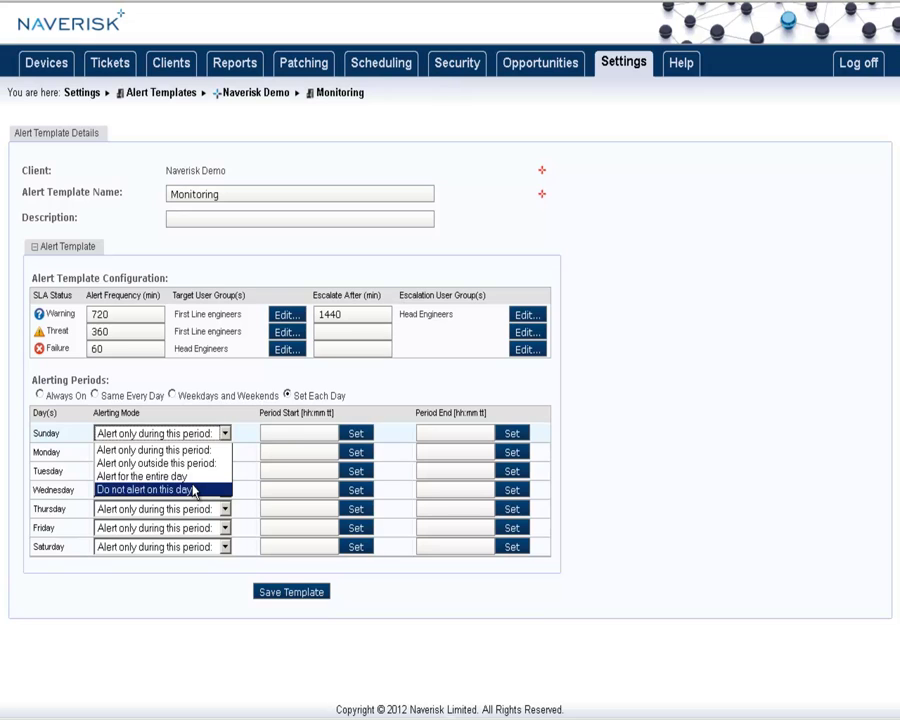
click(307, 376)
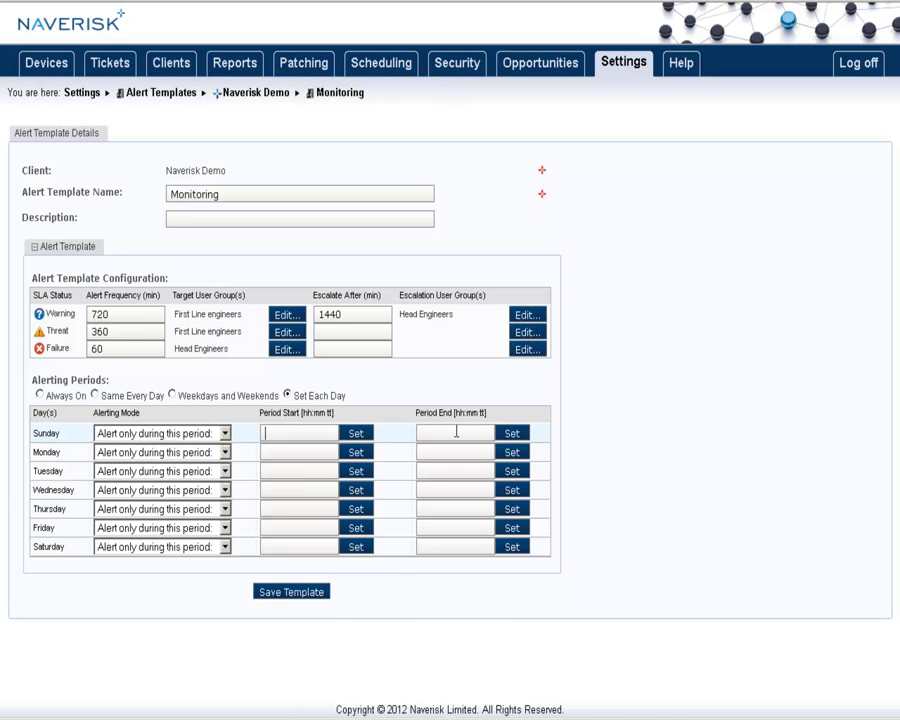
click(305, 596)
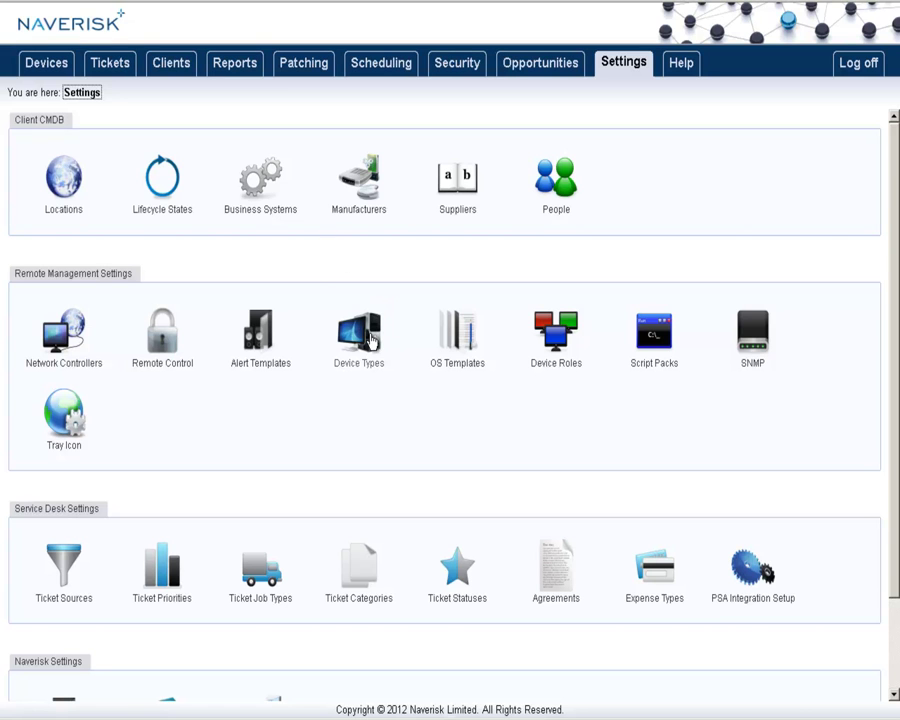
Open the Servers device type for editing and look at its alert template assignment.
click(370, 340)
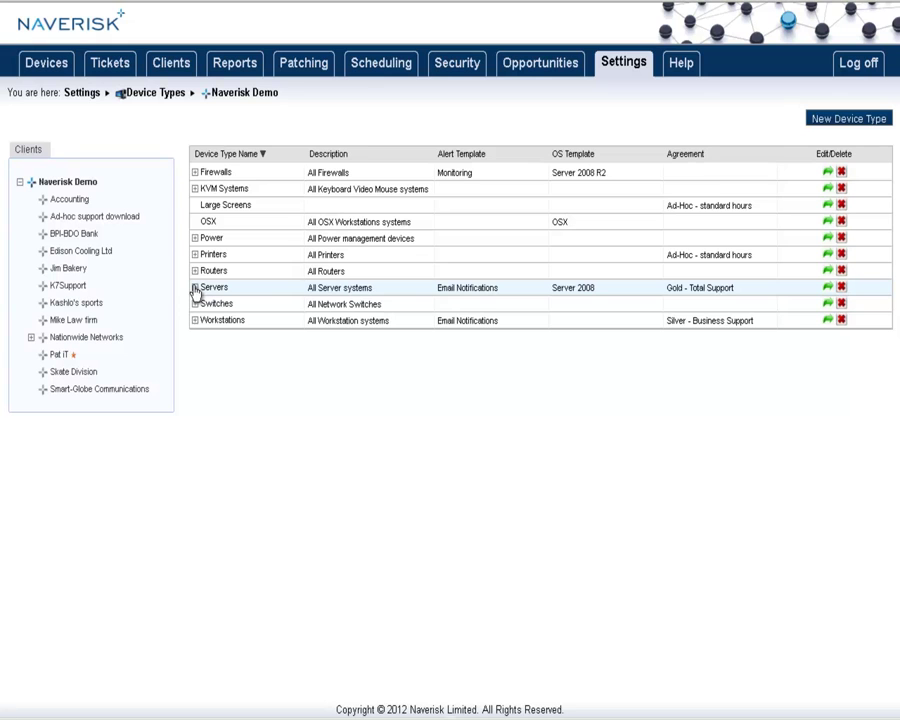
click(828, 288)
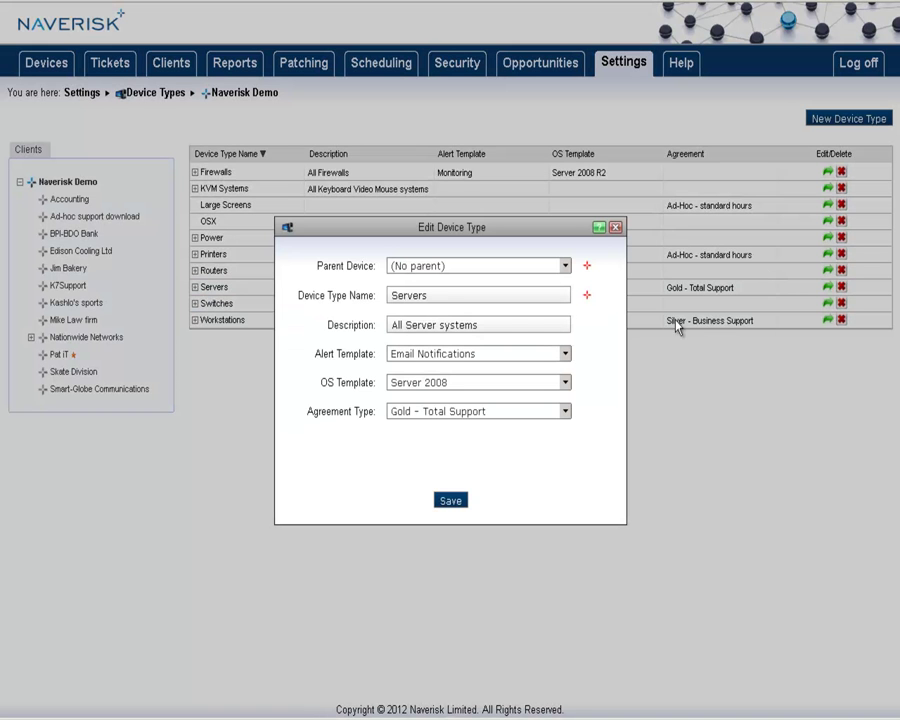
click(452, 357)
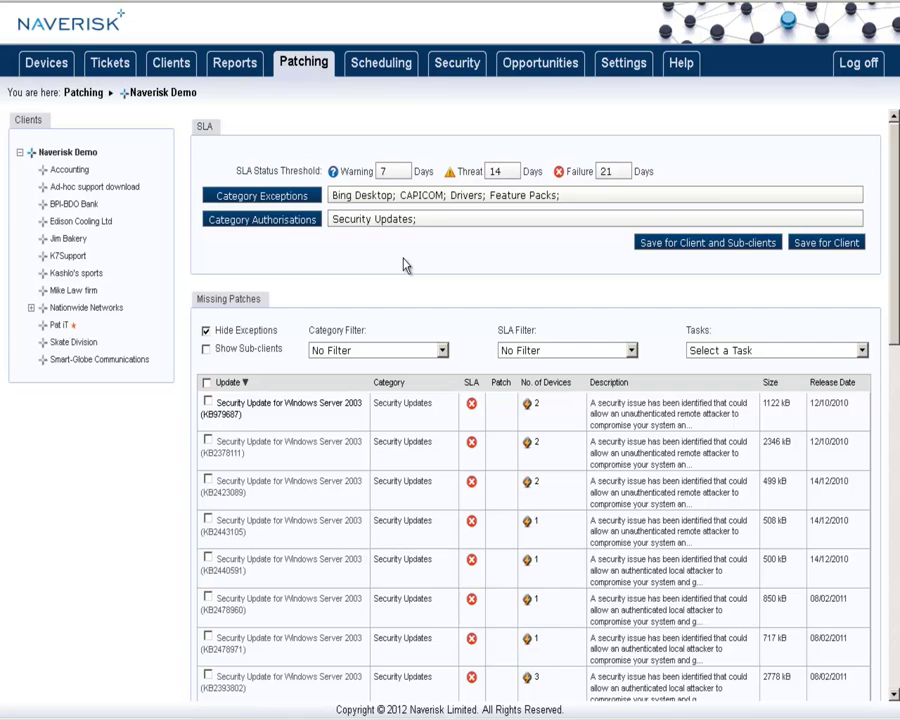
Examine the Warning and Threat day thresholds and the category authorisations in Naverisk Demo's patching SLA.
double_click(392, 171)
click(398, 146)
double_click(497, 171)
click(348, 224)
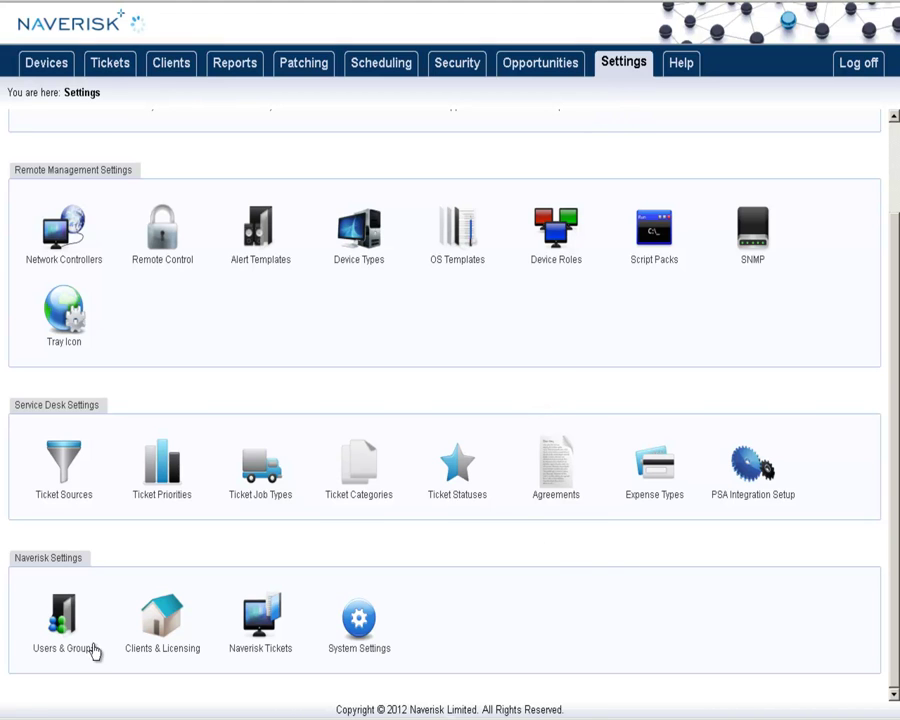
Set the Accounting client's Alert Profile to Email Notifications and Alert on New Agent Installation to Both Ticket and Email Alert, and save.
click(161, 622)
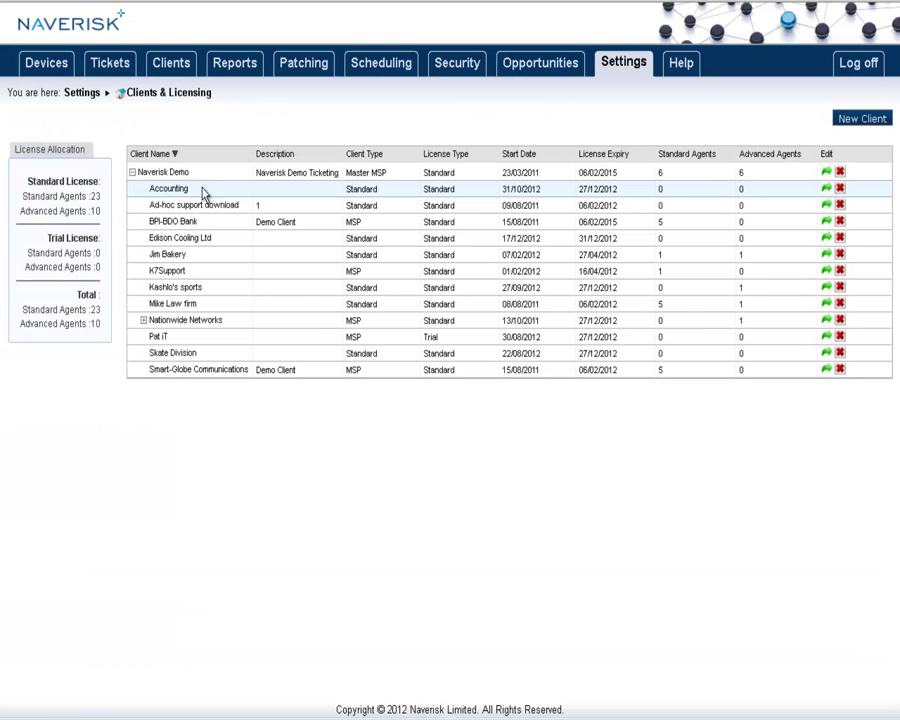
click(826, 189)
scroll(737, 432, down, 5)
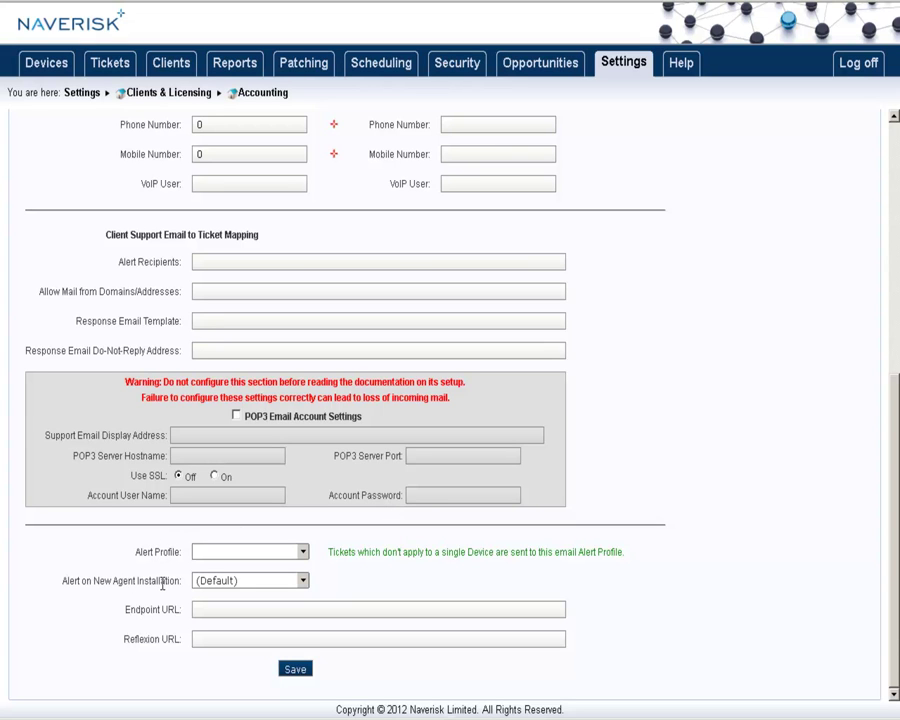
click(214, 552)
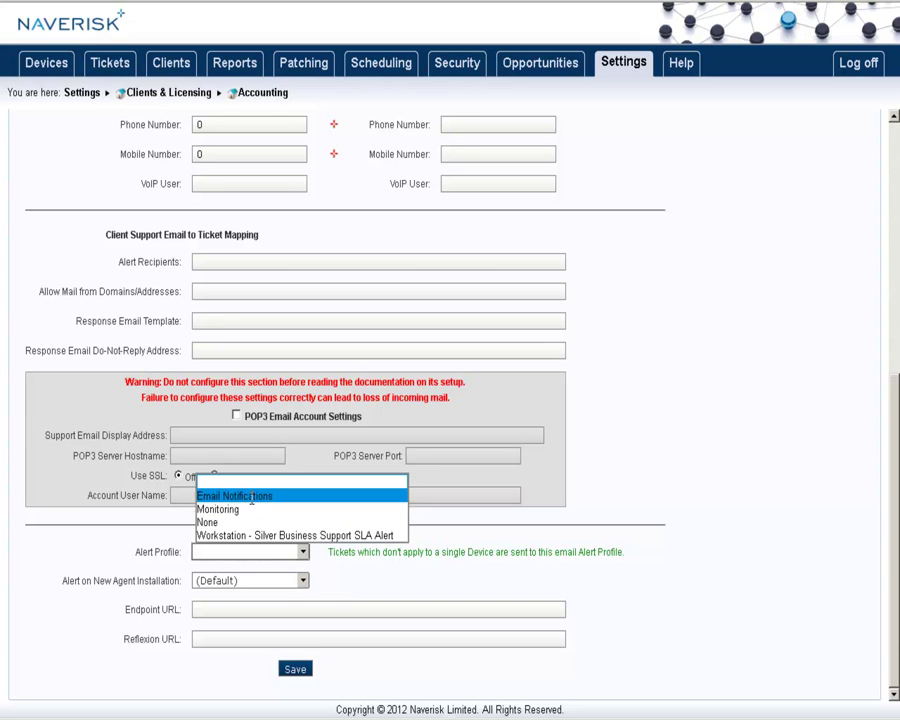
click(220, 496)
click(290, 580)
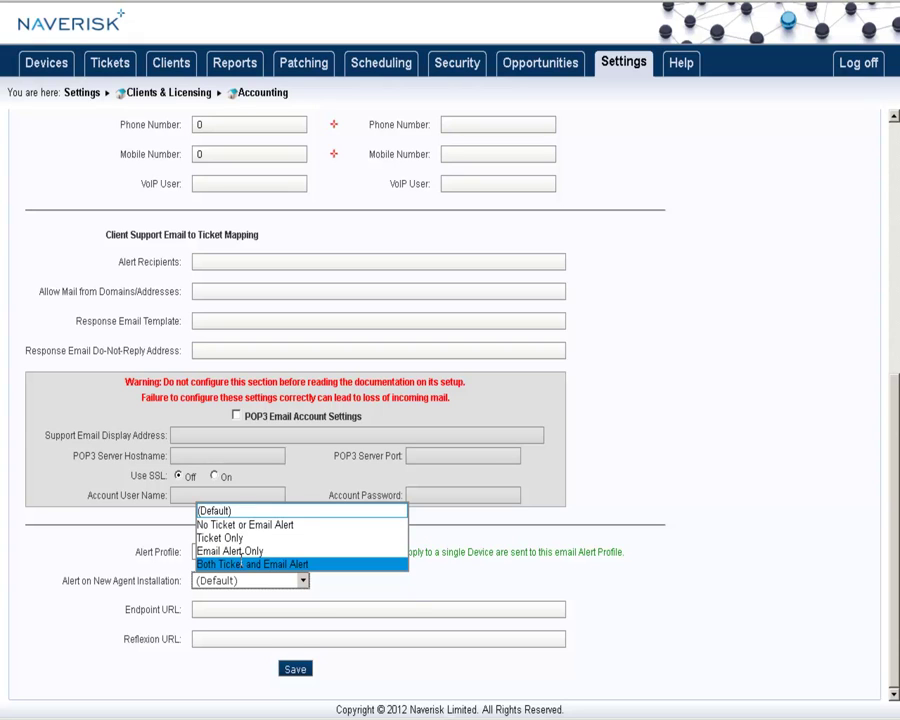
click(245, 564)
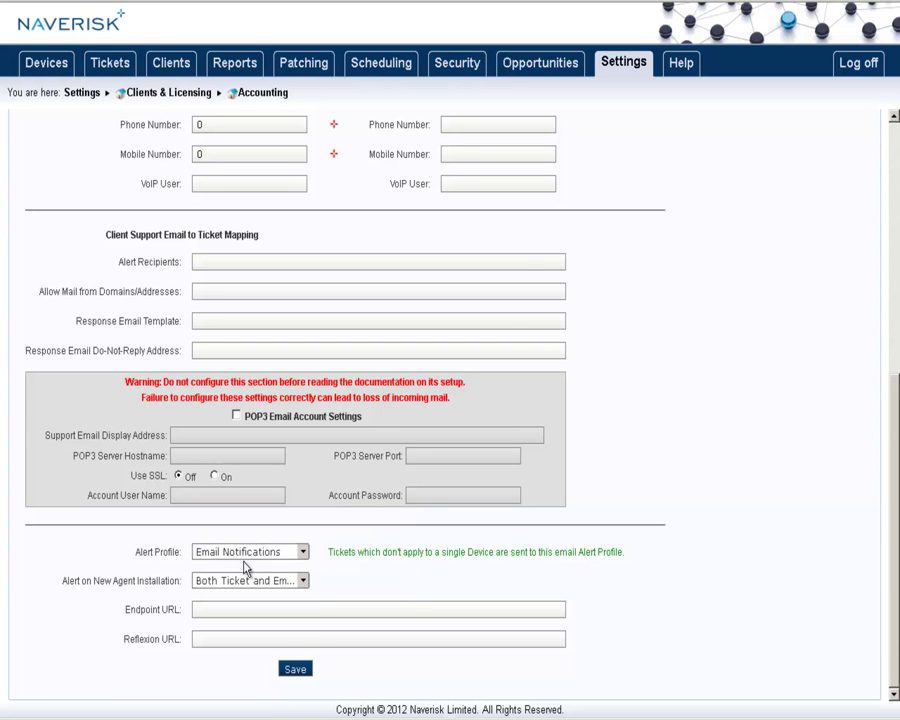
click(298, 670)
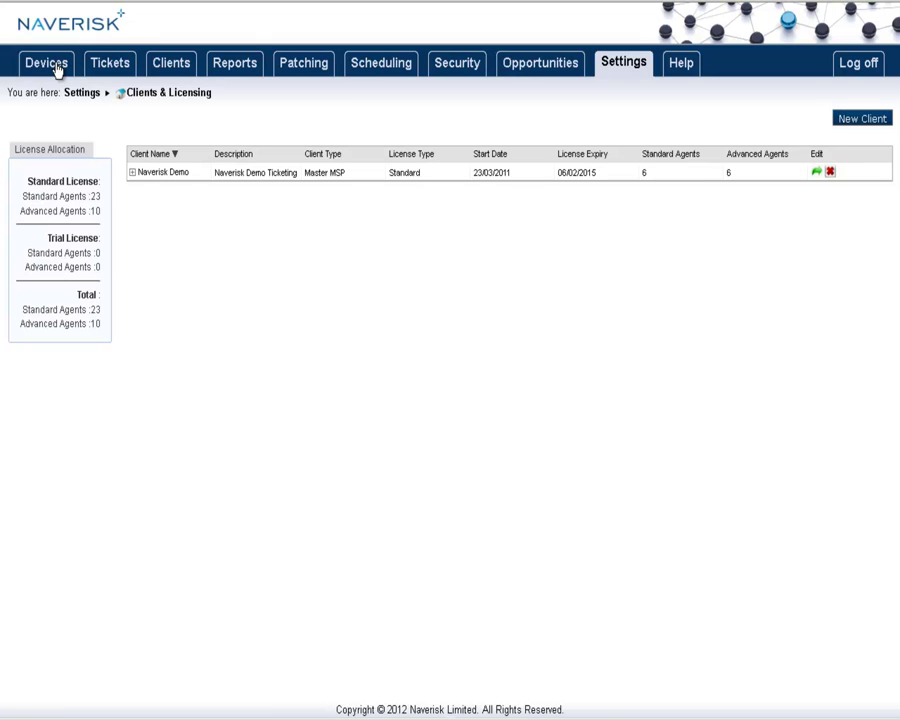
Open the Settings/Audit reports to review the reports on applied alert templates, OS templates and roles.
click(56, 68)
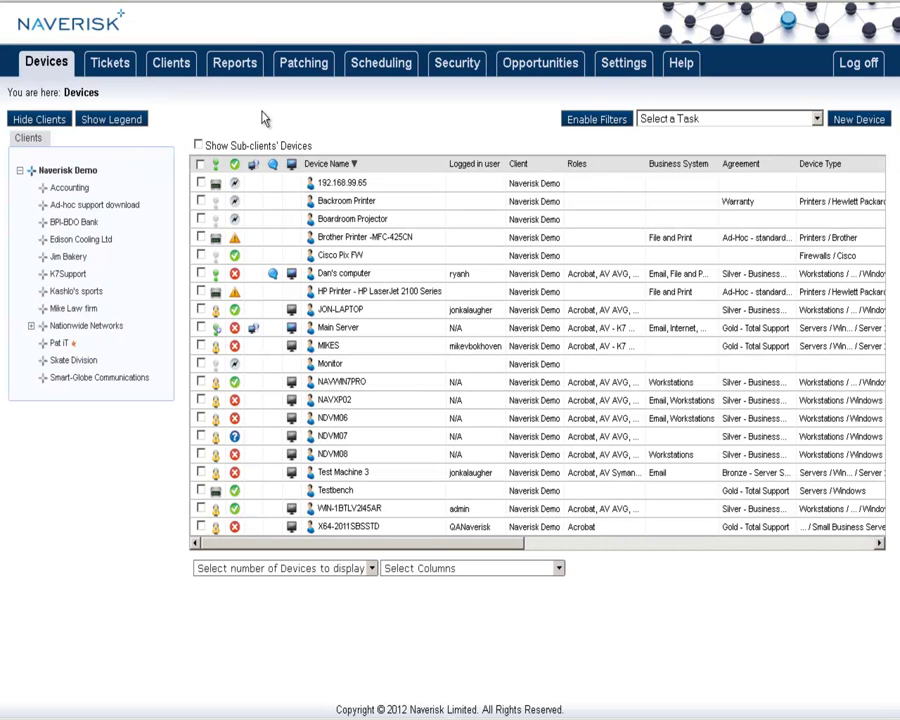
click(236, 63)
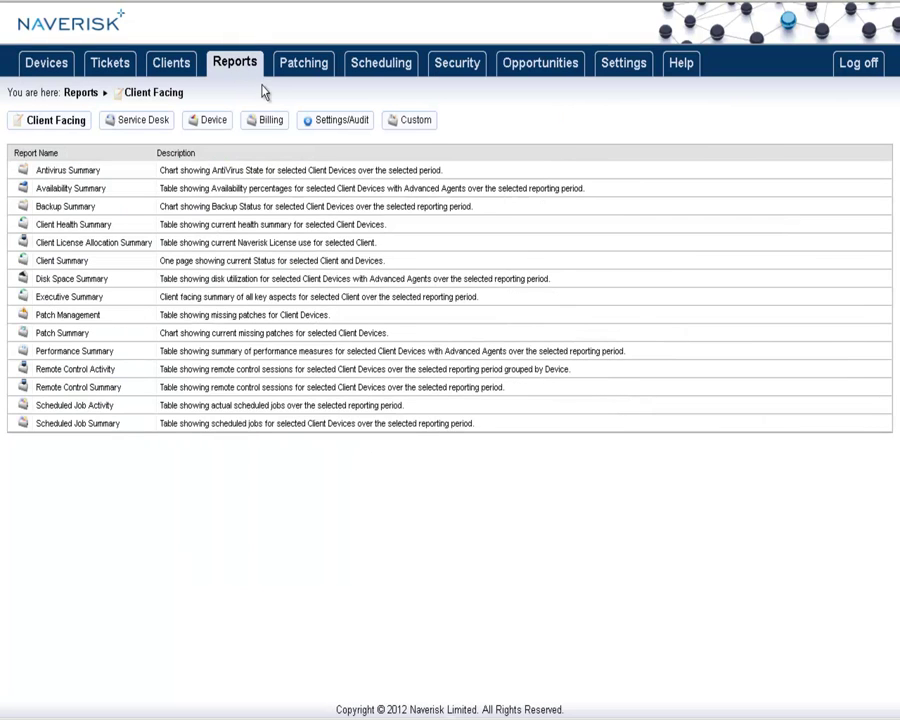
click(313, 123)
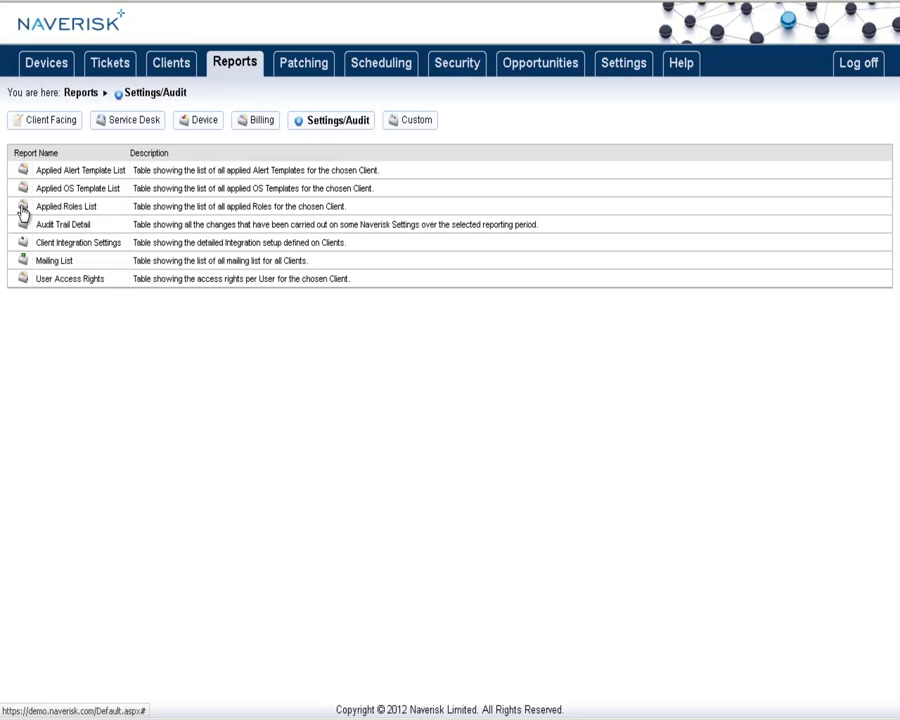
Generate the printable Device Configuration Report from the monitoring details of the Main Server device.
click(36, 62)
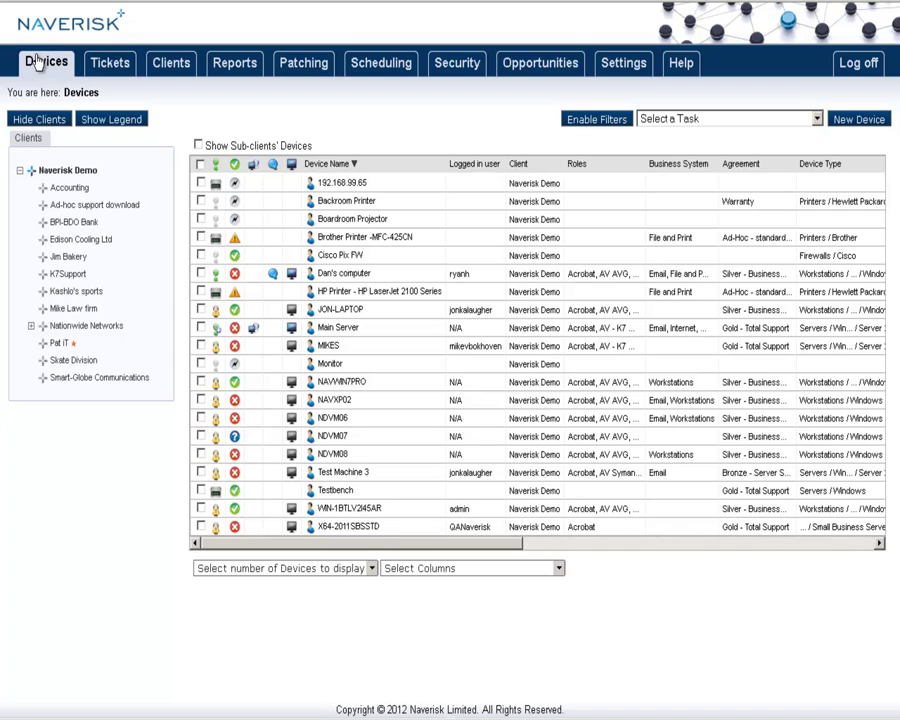
click(340, 328)
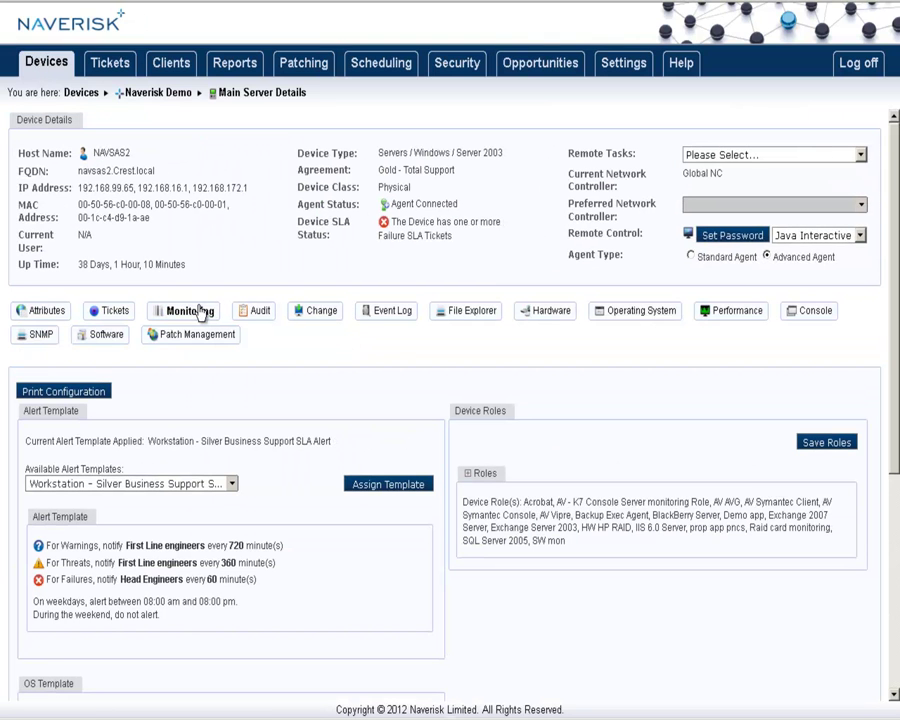
click(67, 396)
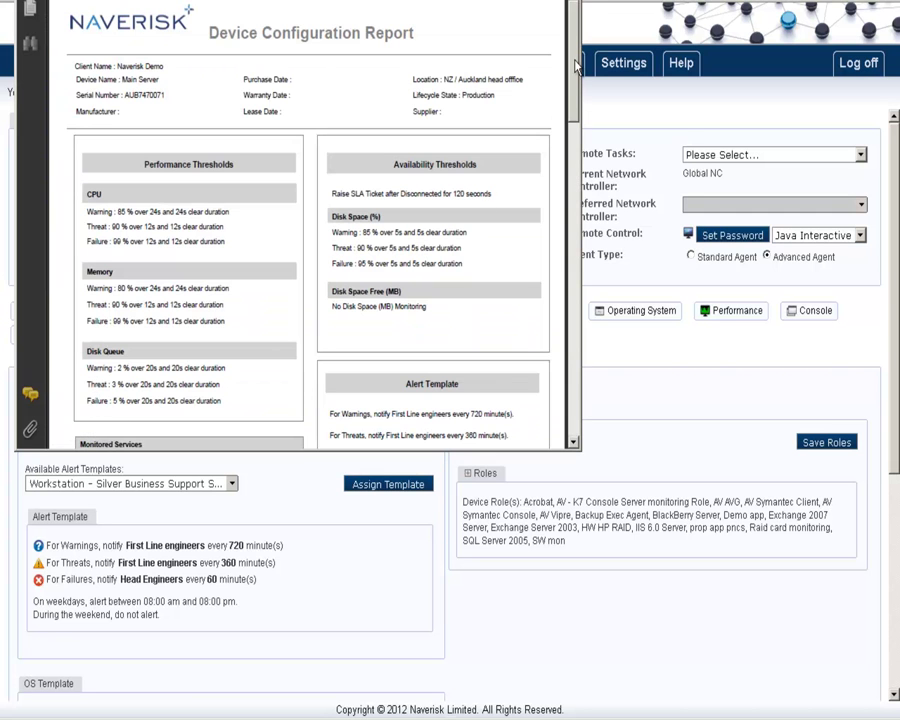